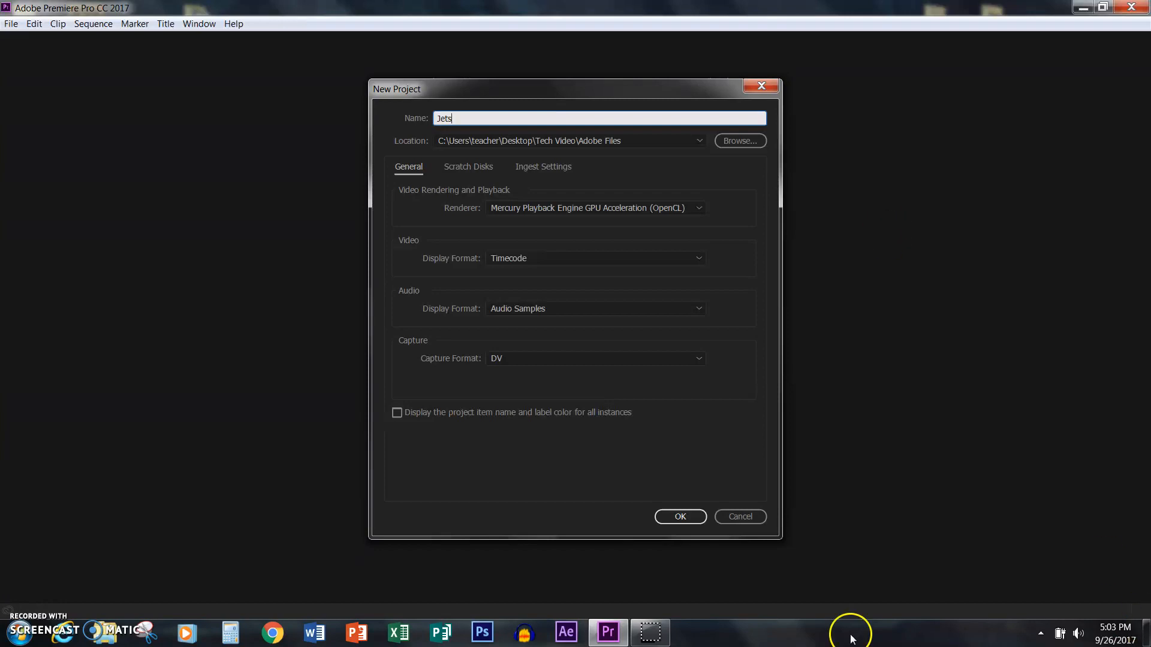
Step: Create the Jets project and import the four Jet Fighters clips and the Thunderstruck audio from the desktop's Activity#6 folder
left_click(680, 518)
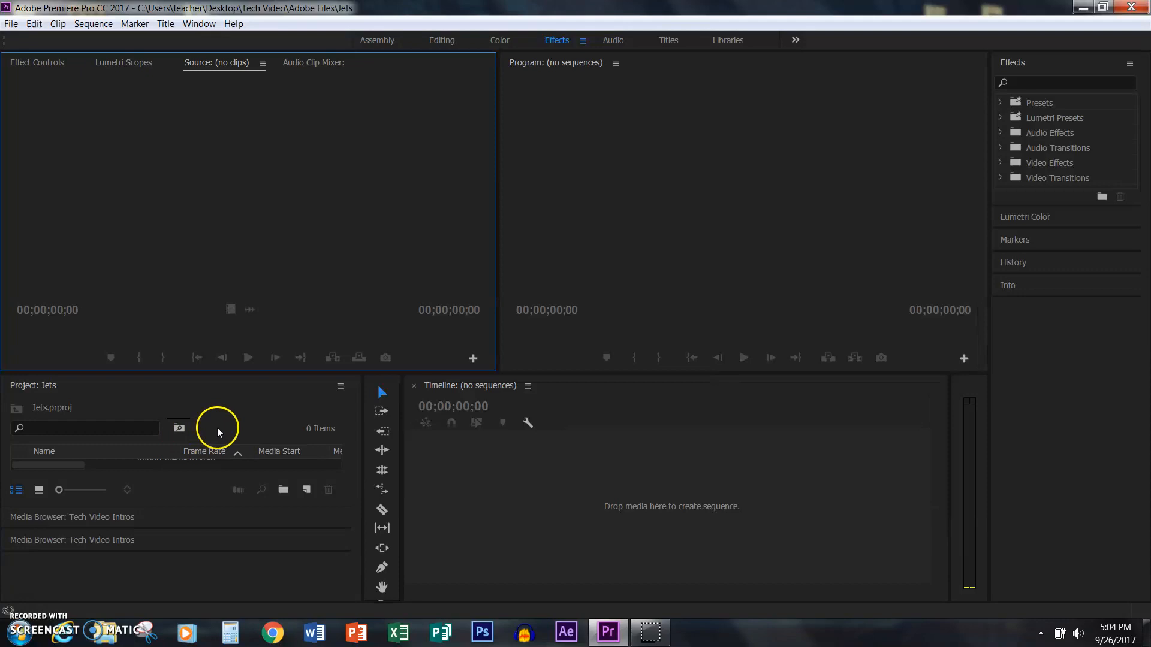
left_click(12, 24)
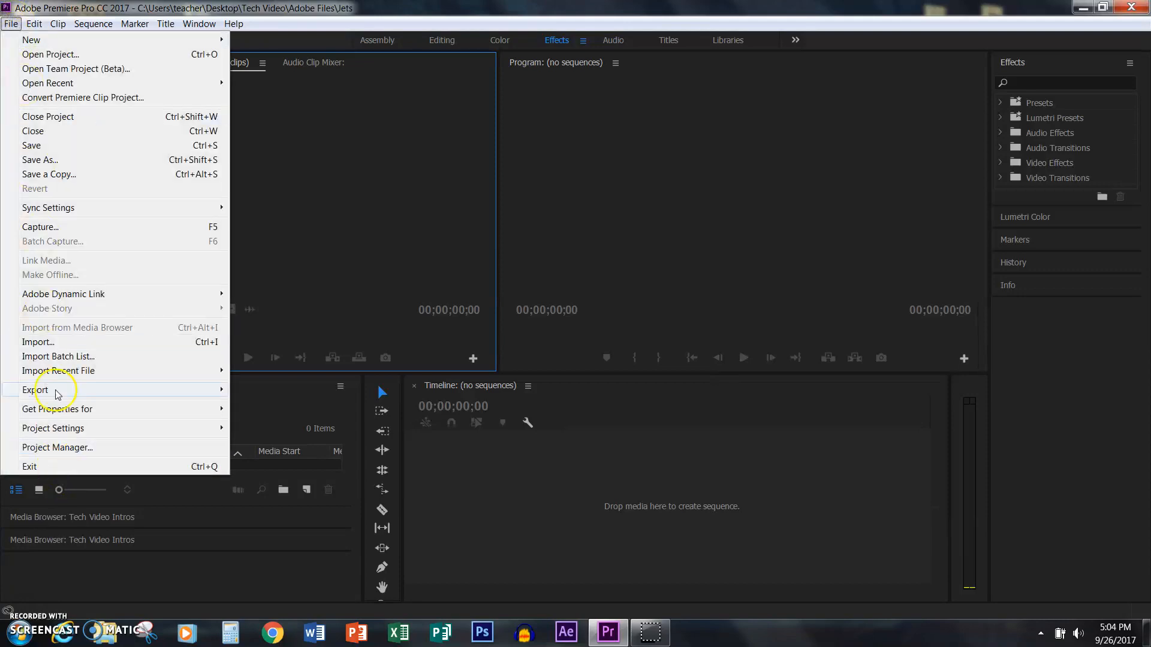
left_click(54, 347)
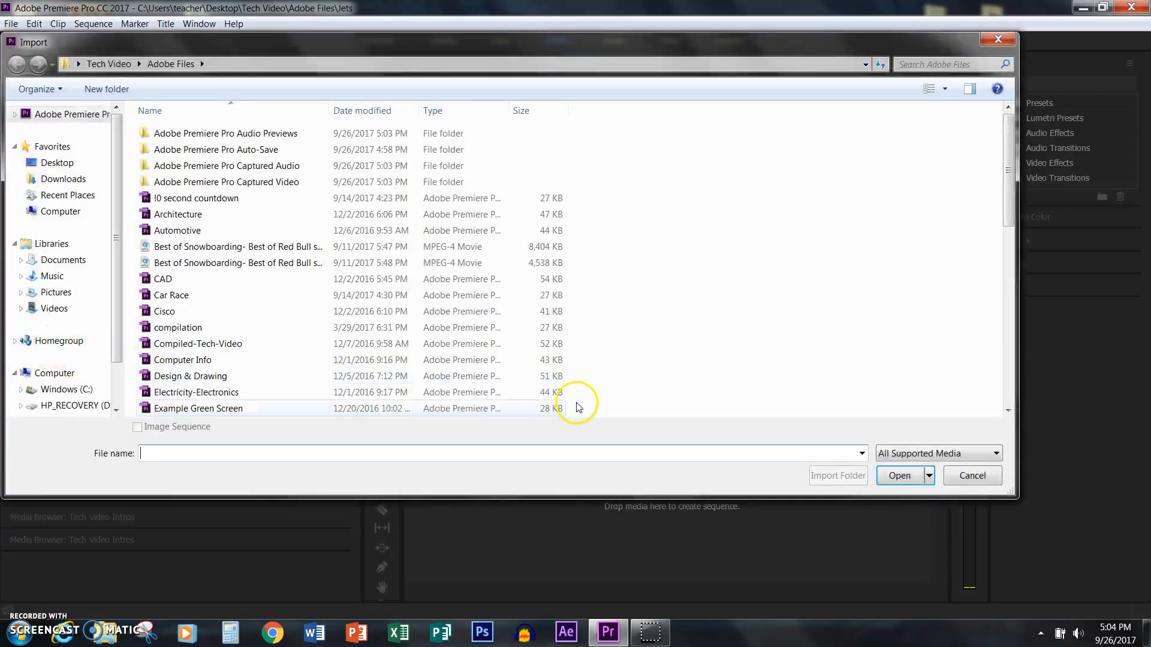
left_click(65, 167)
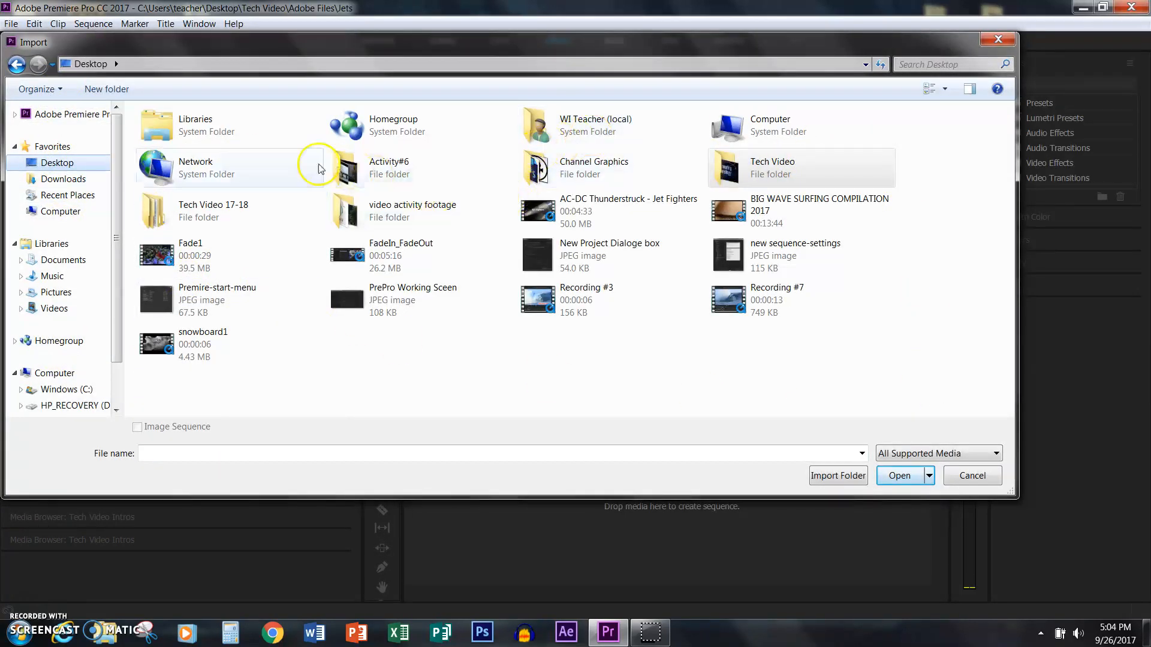
double_click(344, 172)
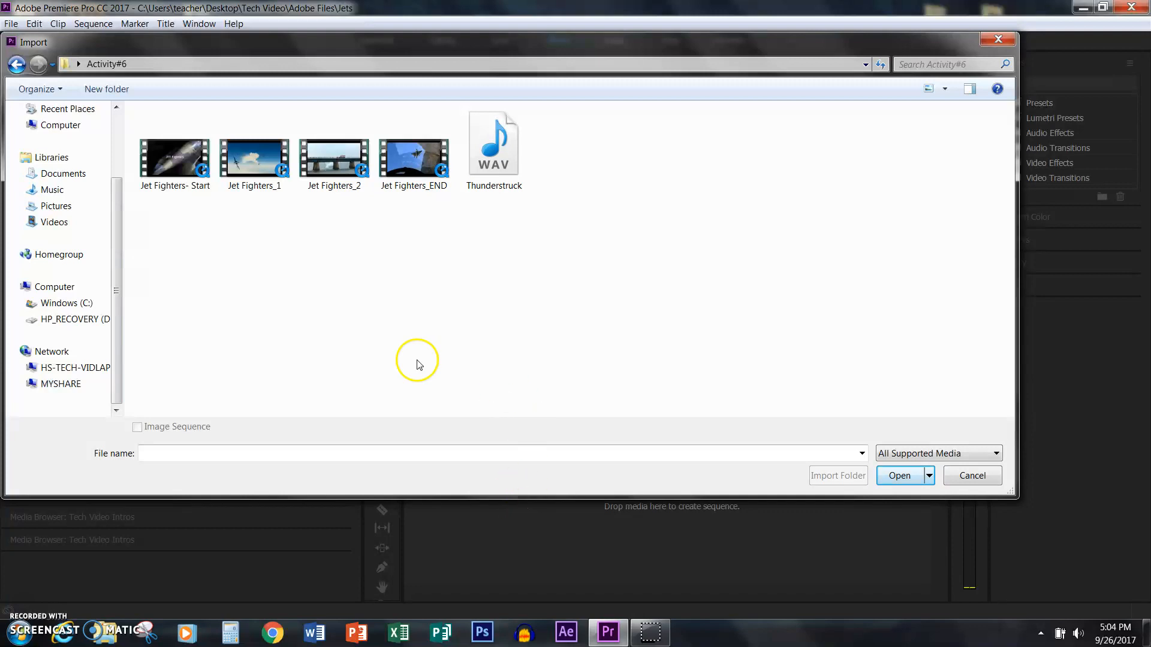
left_click(160, 150)
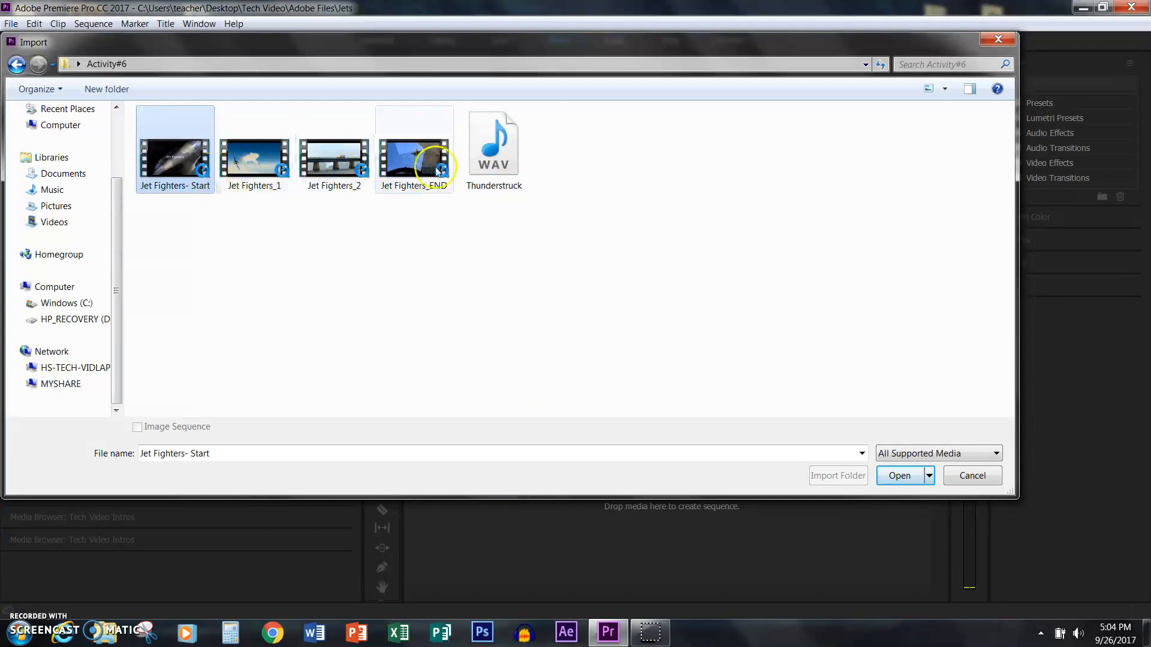
left_click(510, 160, "shift")
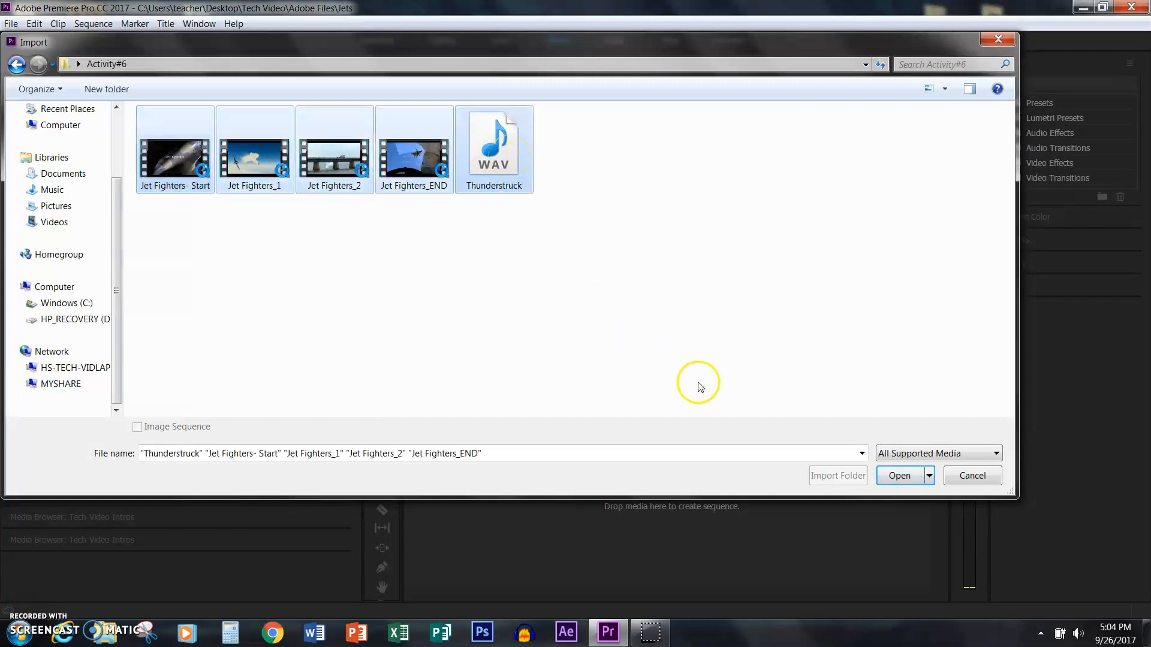
left_click(911, 476)
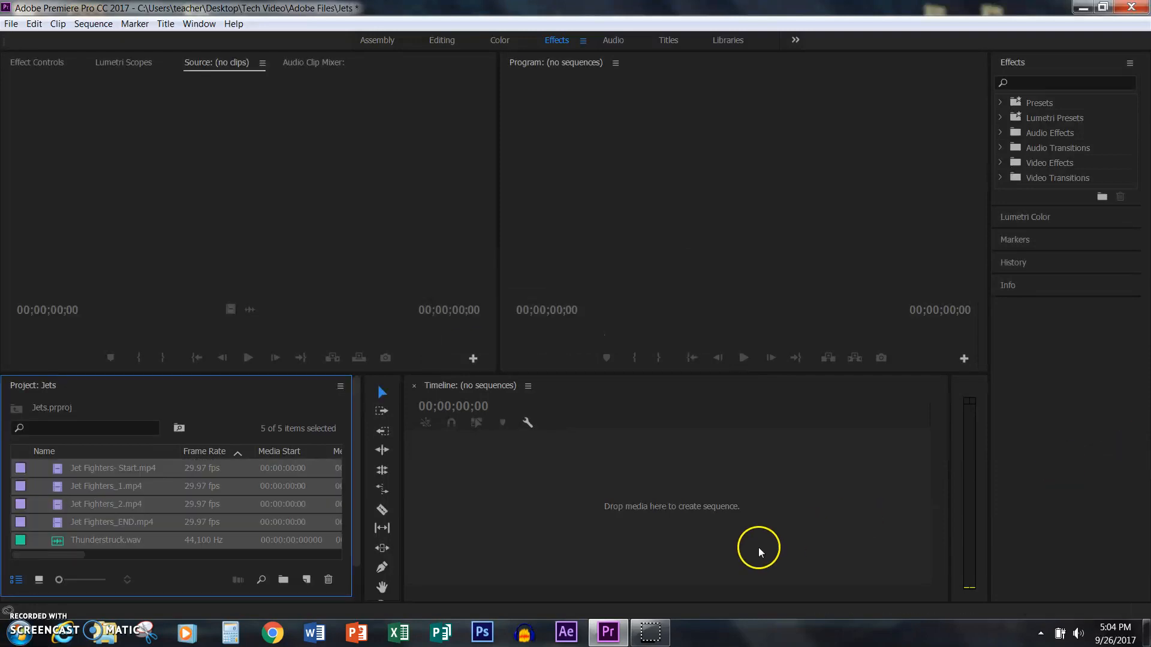
Step: Create a sequence from Jet Fighters- Start.mp4 and place Jet Fighters_1.mp4 directly after it on V1
left_click(452, 508)
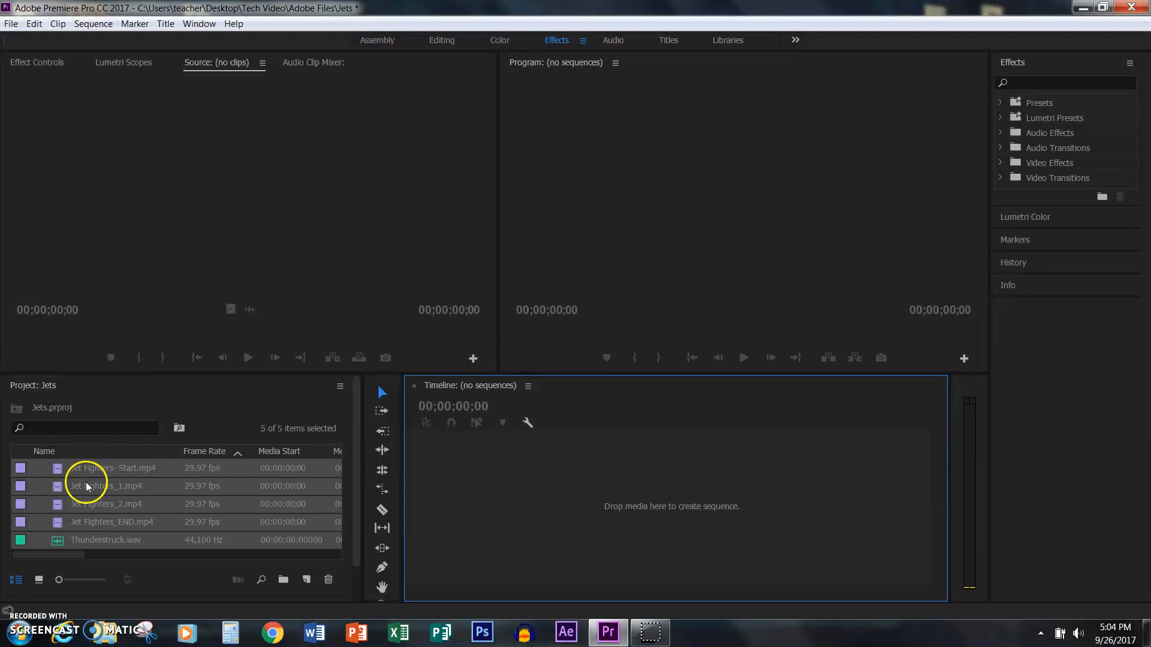
left_click(155, 487)
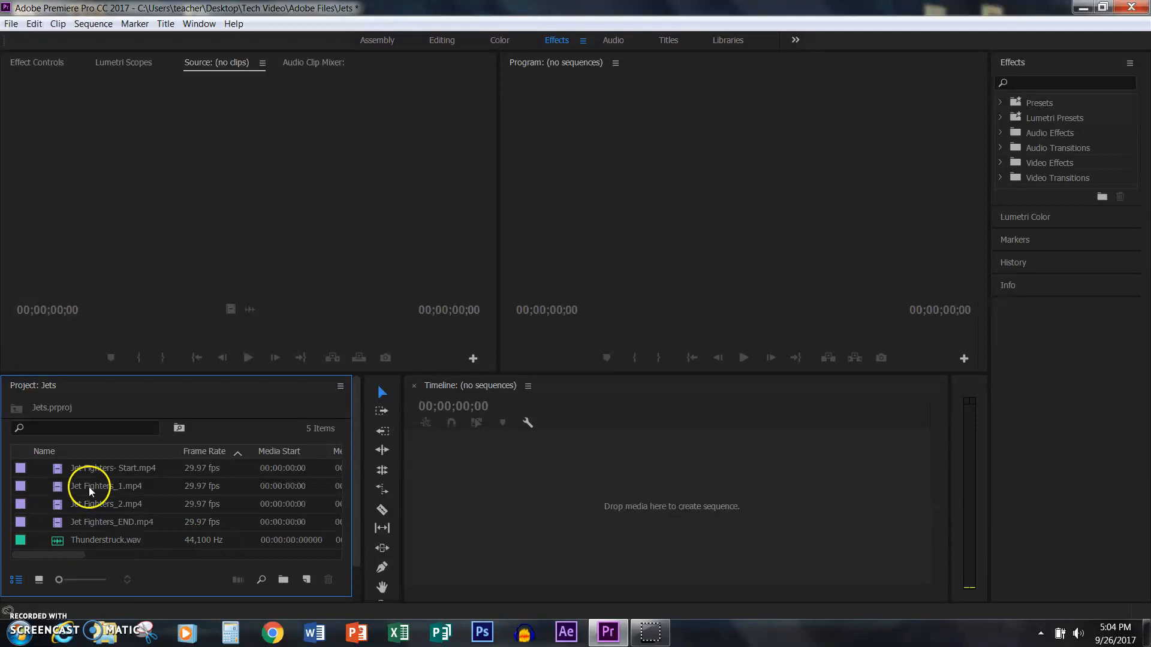
left_click(21, 470)
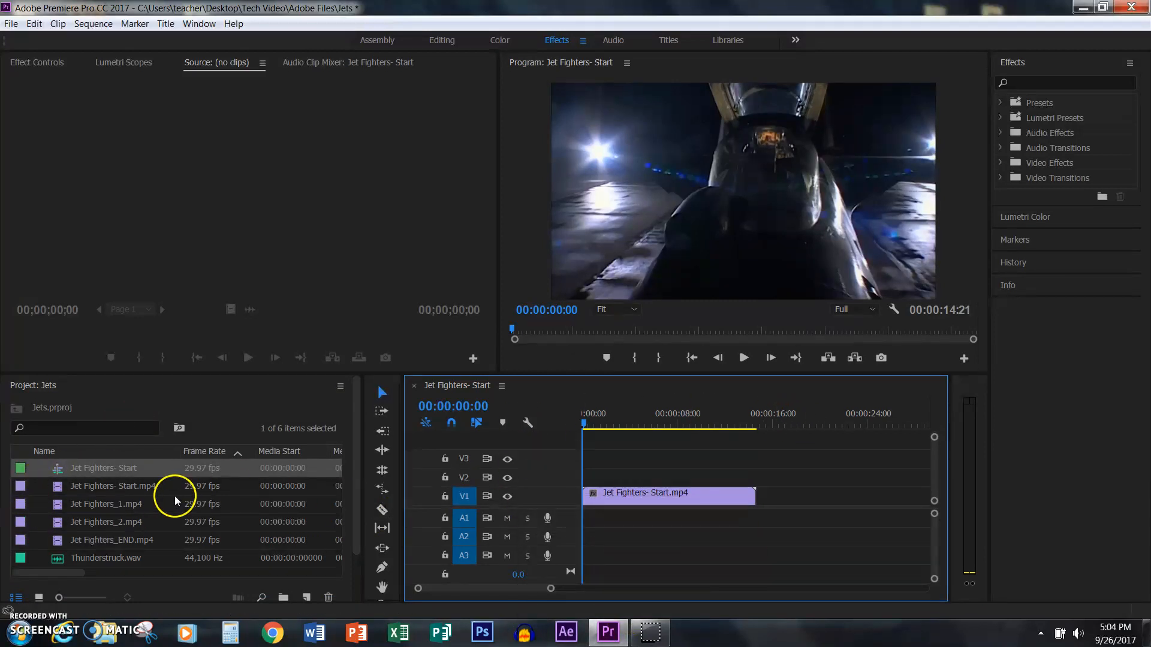
left_click_drag(23, 504, 763, 508)
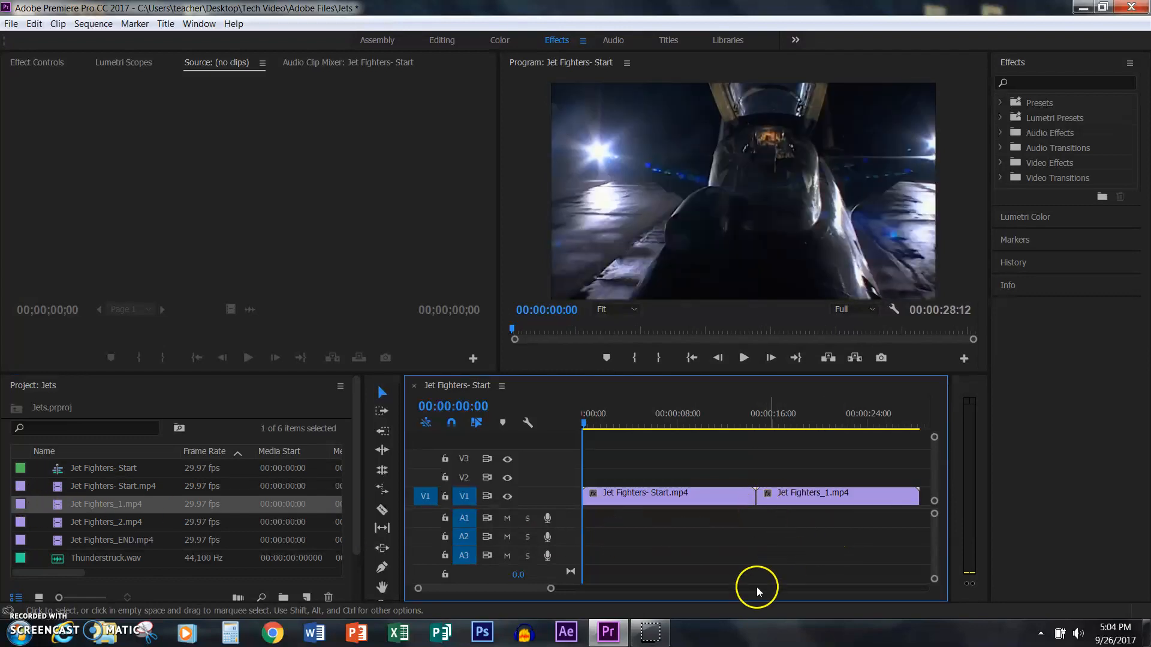
Step: Add Jet Fighters_2.mp4 after Jet Fighters_1.mp4 on V1 and ripple delete the gap between them
left_click_drag(549, 590, 637, 590)
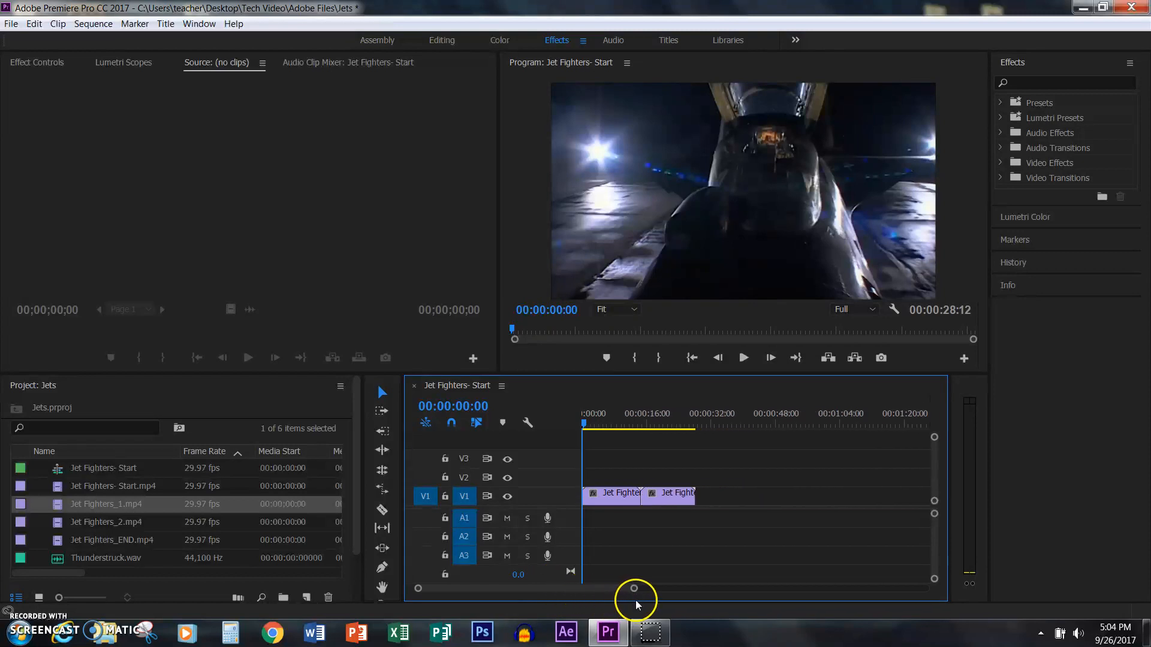
left_click_drag(23, 521, 718, 494)
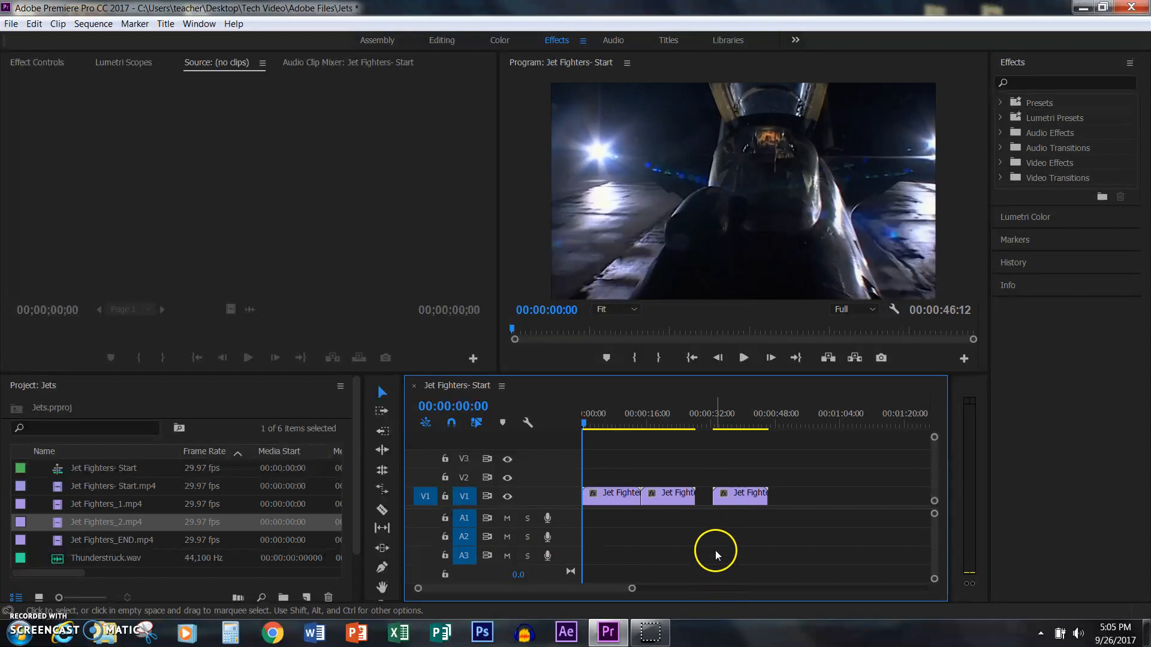
right_click(704, 500)
left_click(706, 505)
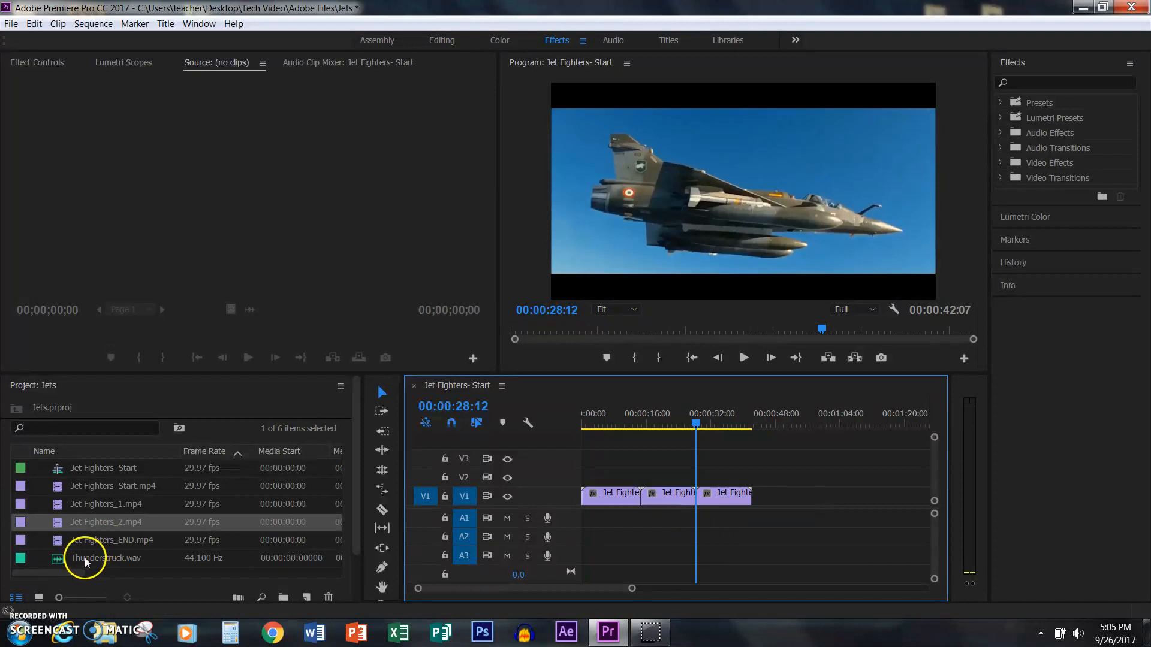
Step: Add Jet Fighters_END.mp4 at the end of V1 and ripple delete the gap before it
left_click(20, 541)
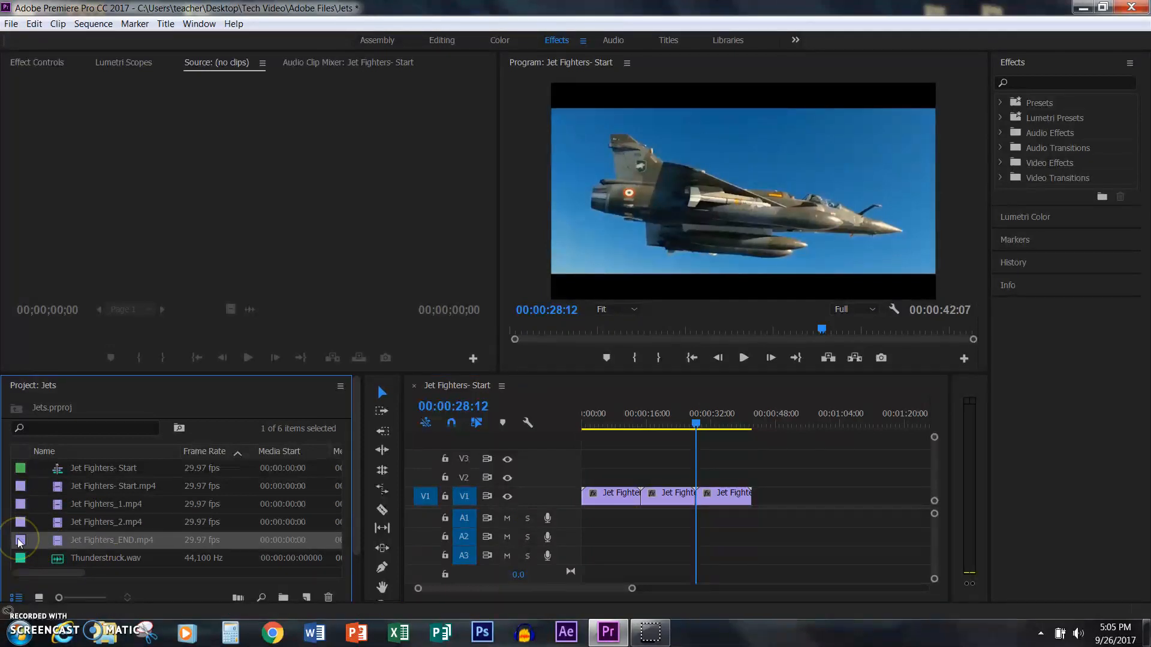
left_click_drag(21, 543, 782, 495)
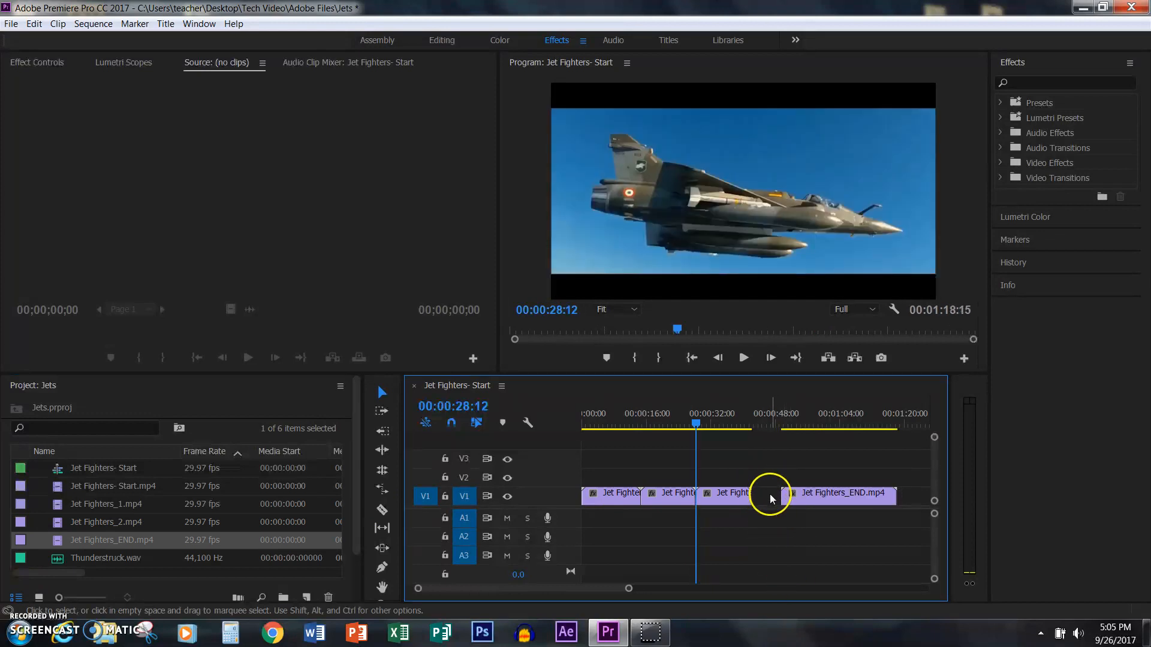
right_click(770, 496)
left_click(812, 513)
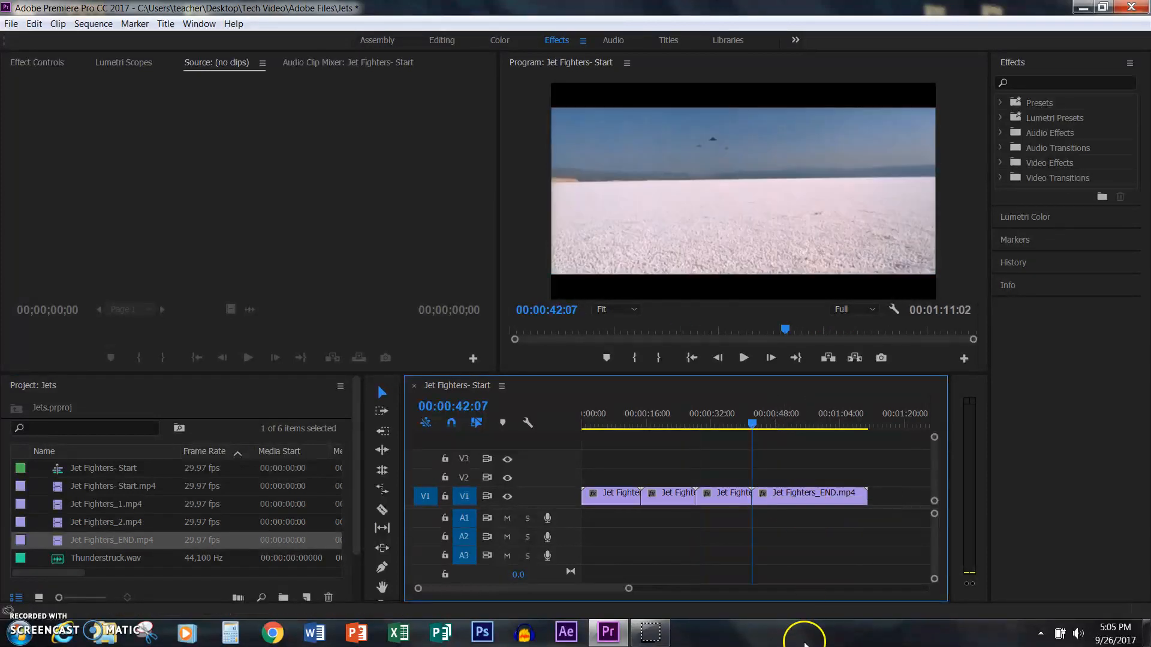
Step: Play back the cuts on either side of Jet Fighters_1.mp4 to examine how the clips change without transitions
left_click_drag(754, 424, 547, 509)
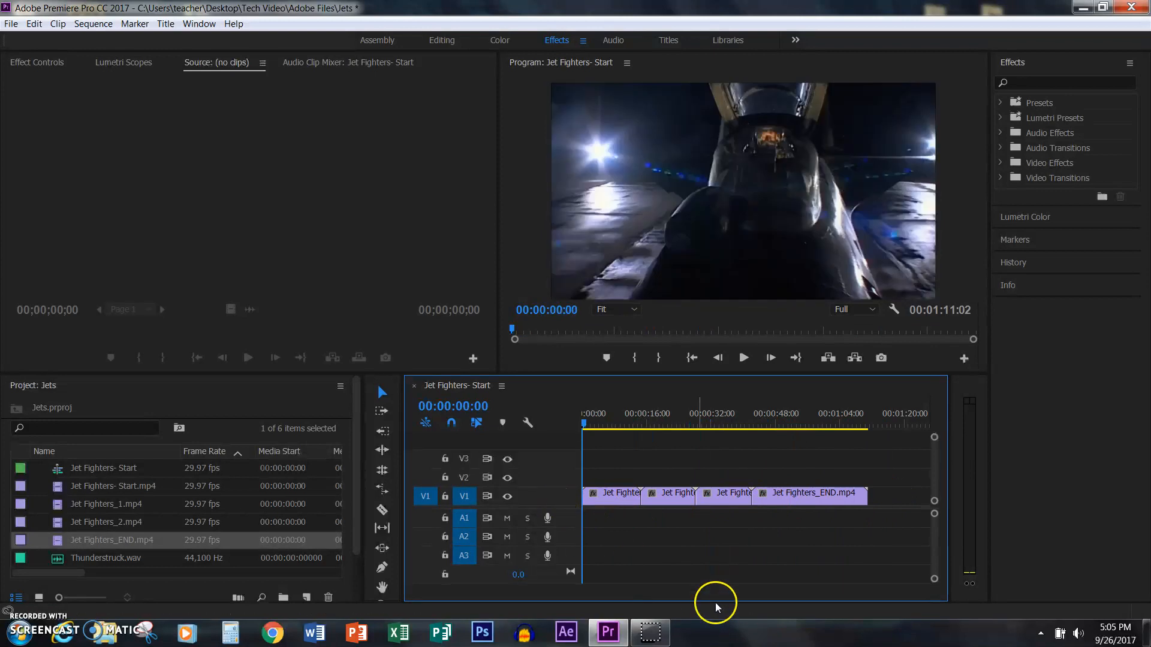
left_click_drag(586, 423, 639, 442)
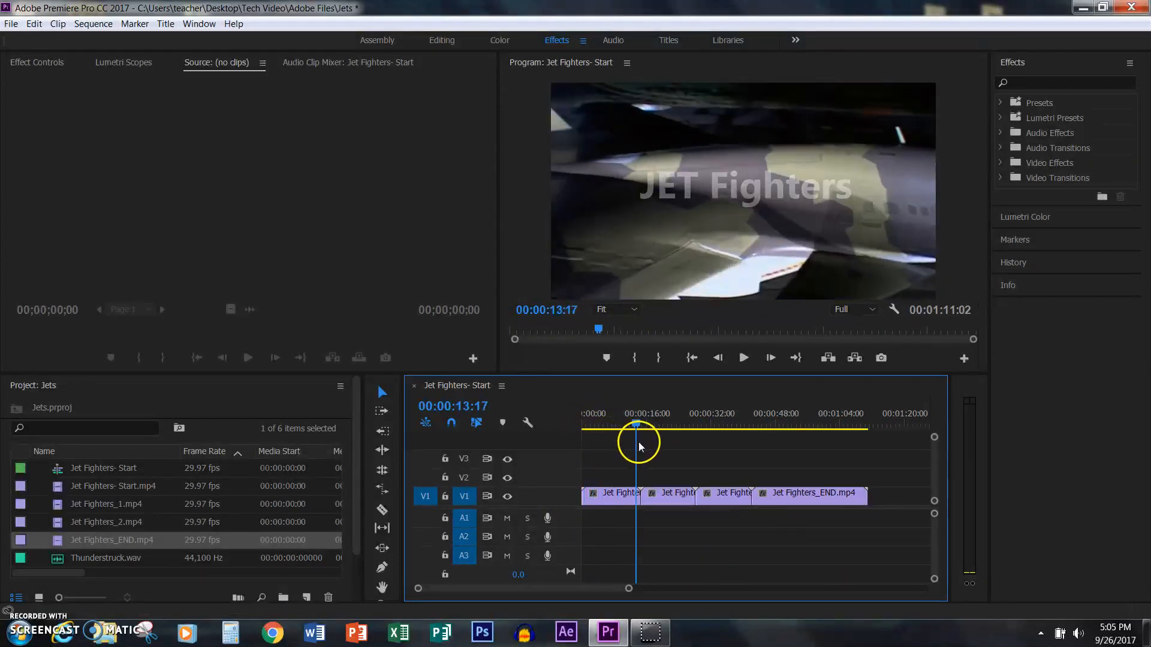
left_click(743, 358)
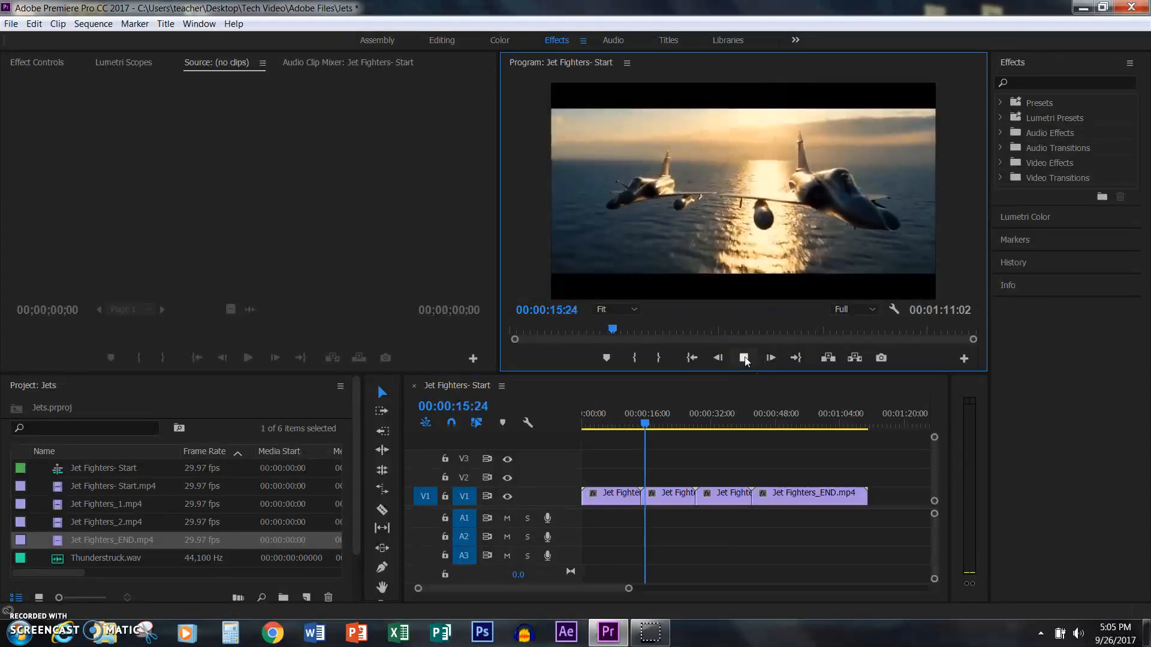
left_click(744, 358)
left_click_drag(653, 426, 692, 445)
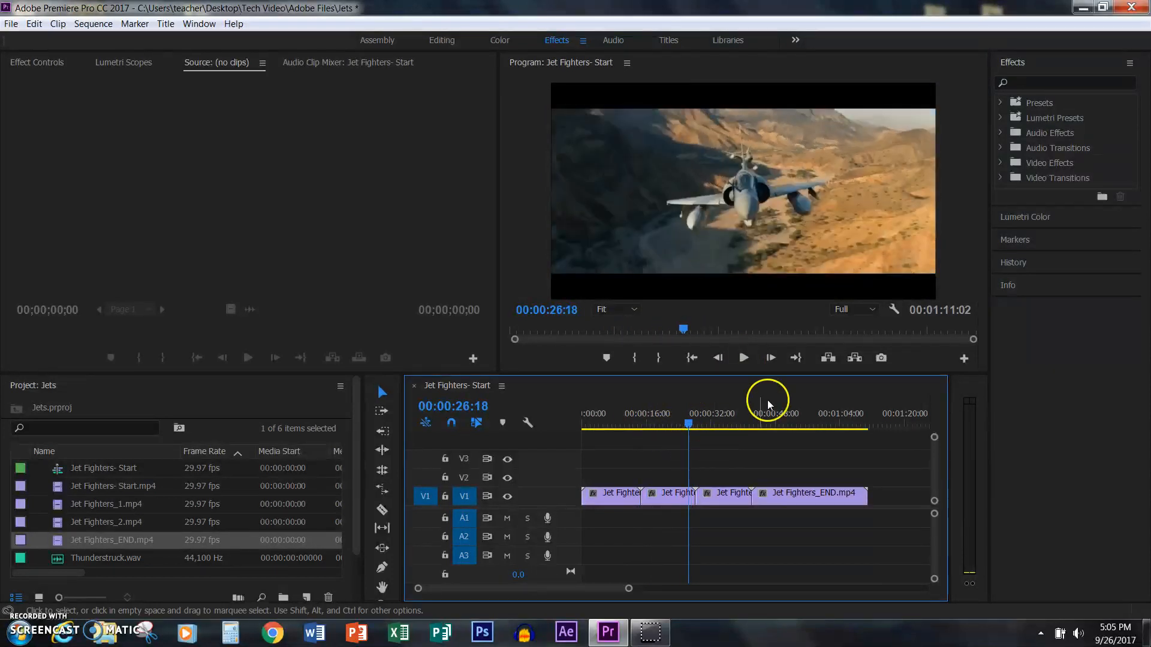
left_click(743, 358)
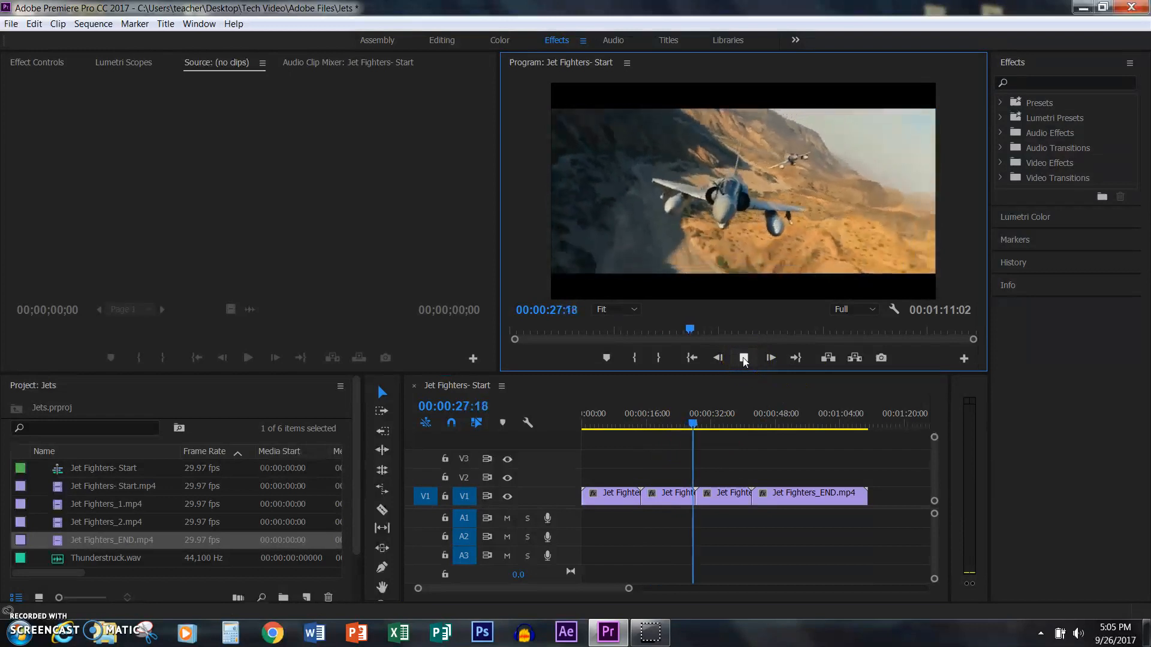
left_click(822, 594)
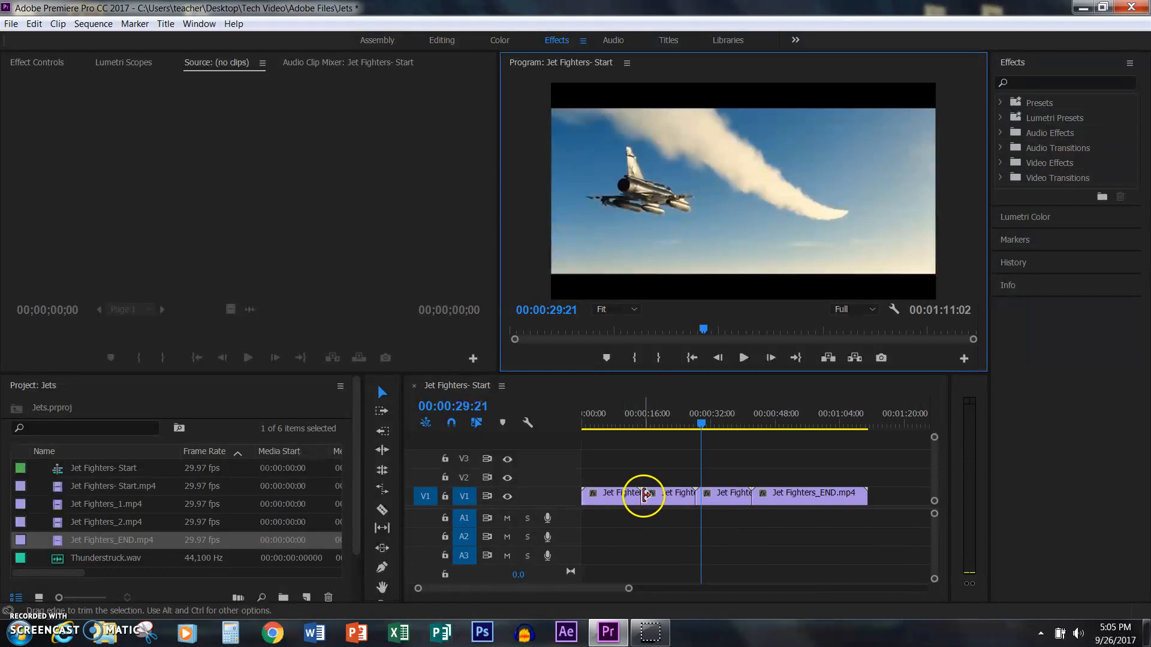
left_click_drag(701, 419, 620, 451)
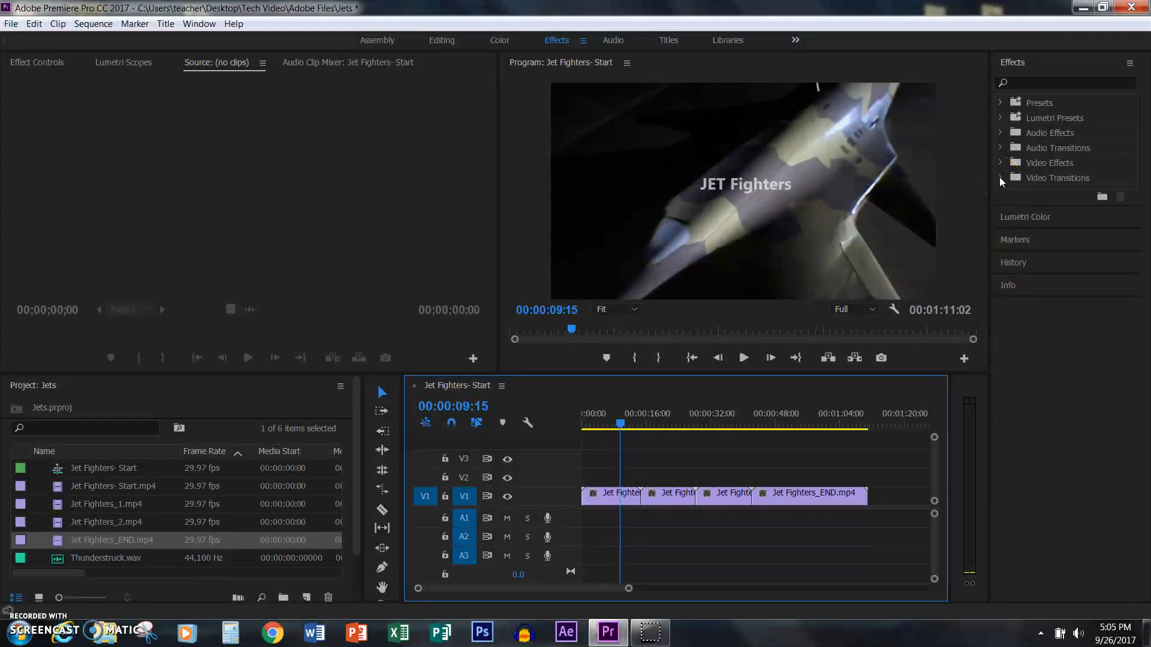
Step: Apply the Page Turn video transition to the cut between Jet Fighters- Start.mp4 and Jet Fighters_1.mp4
left_click(1000, 179)
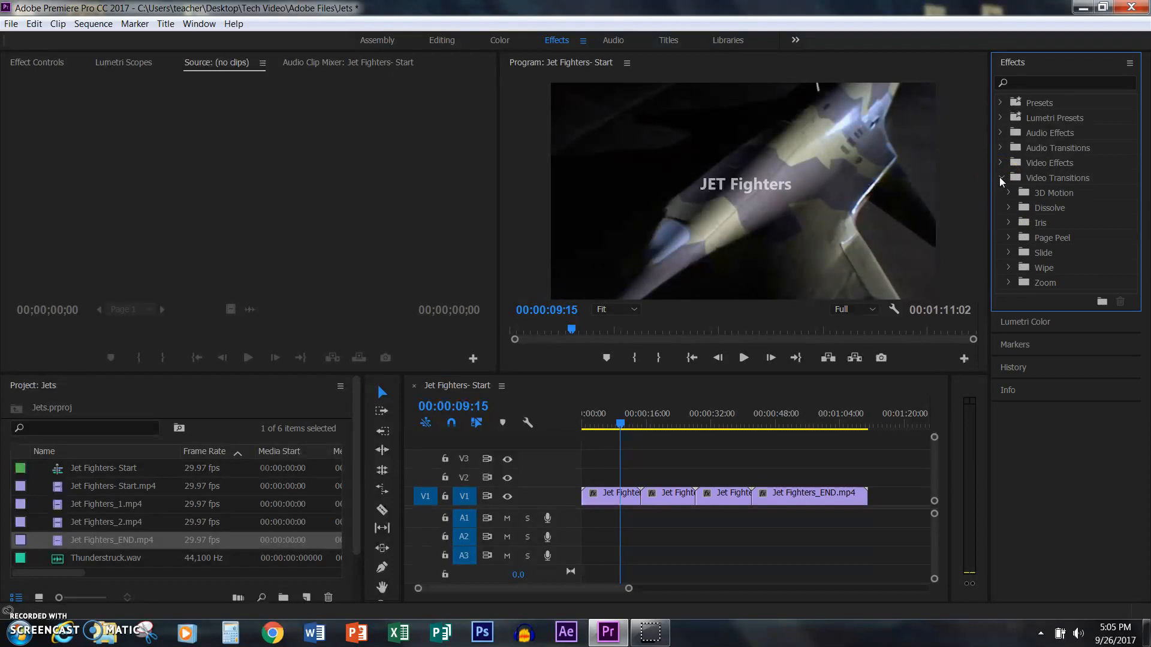
left_click(1009, 239)
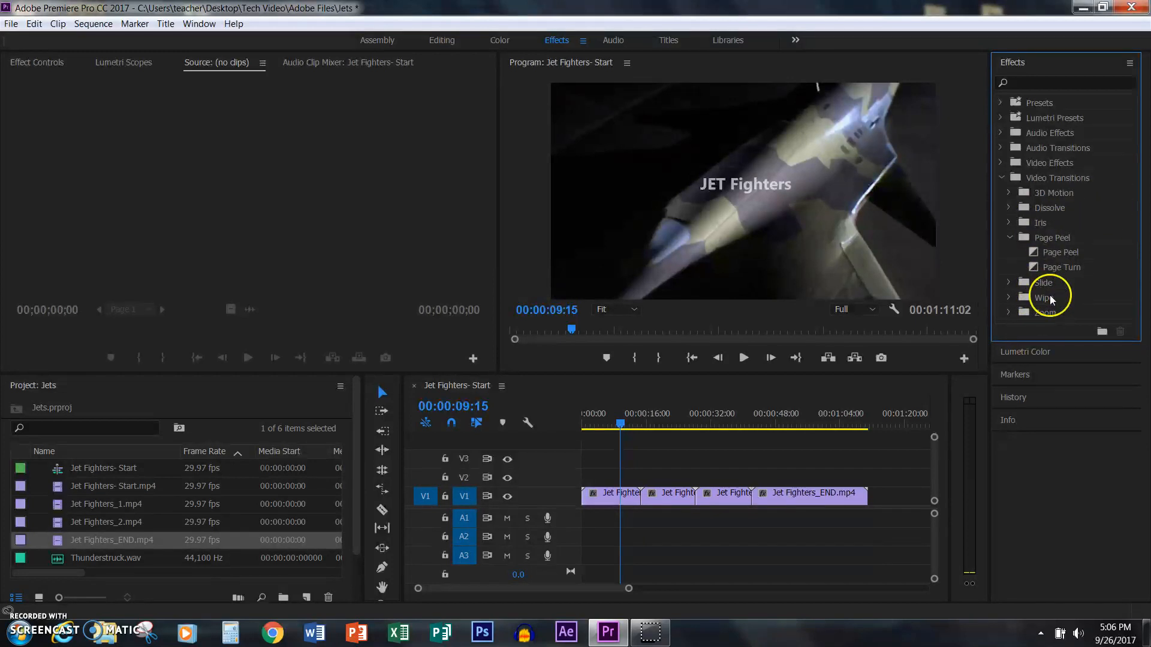
left_click(1032, 267)
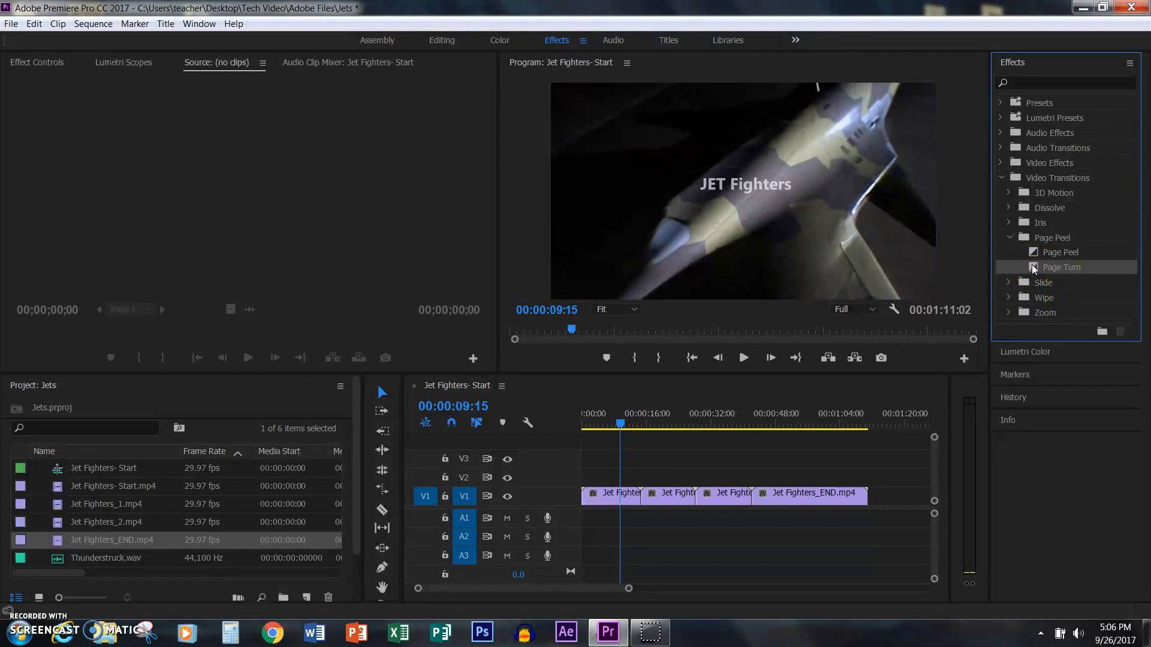
left_click_drag(1031, 264, 639, 496)
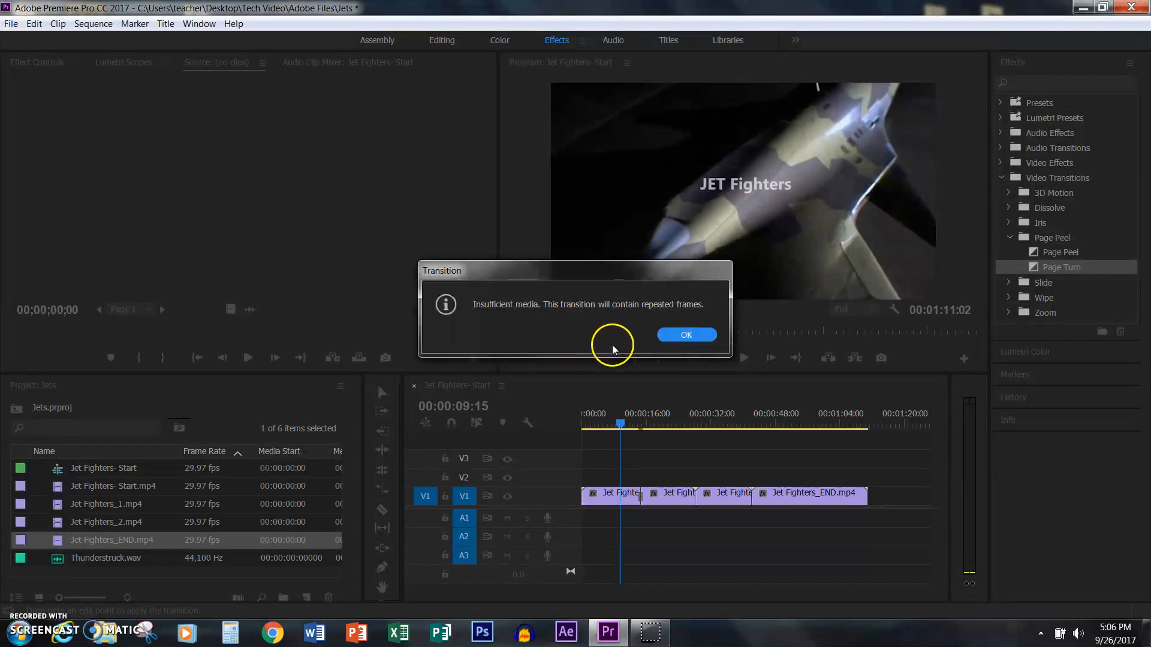
left_click(689, 334)
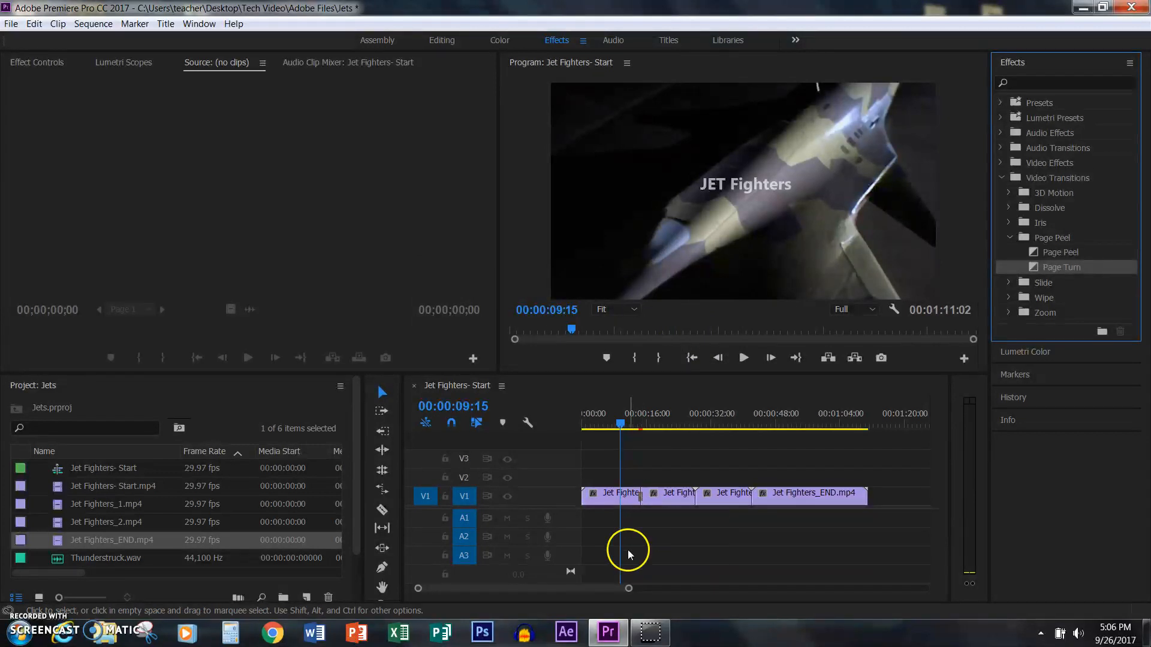
Step: Show the Page Turn transition's effect controls and preview the transition from just before the first cut
left_click_drag(629, 589, 592, 591)
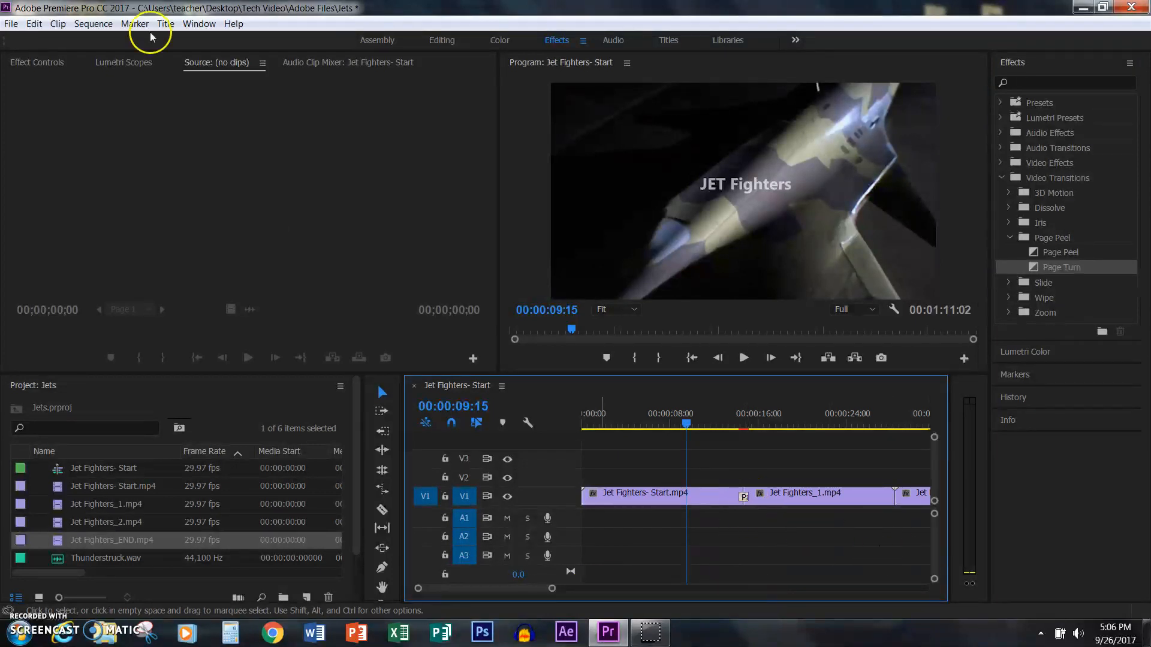
left_click(49, 63)
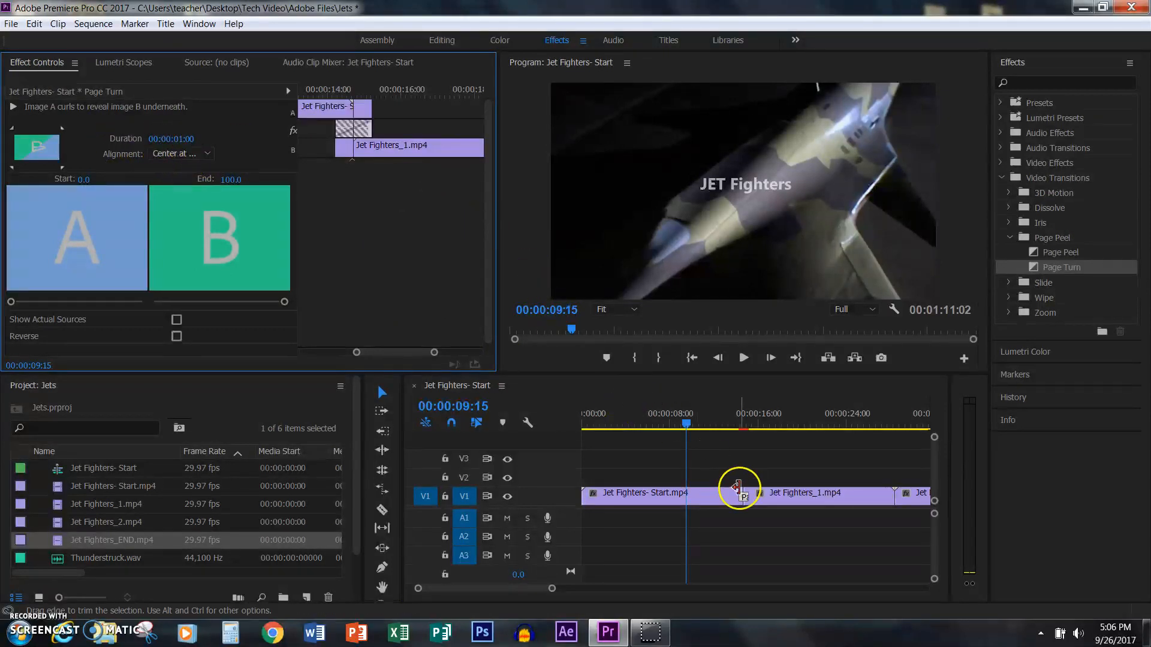
left_click_drag(711, 436, 734, 451)
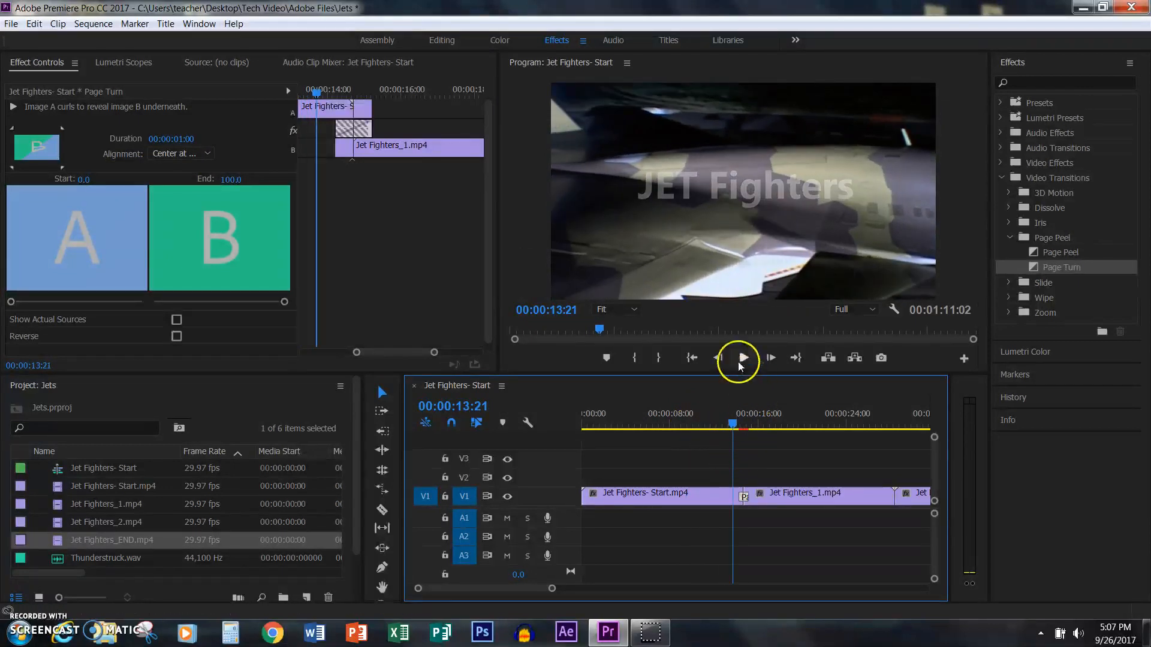
left_click(744, 358)
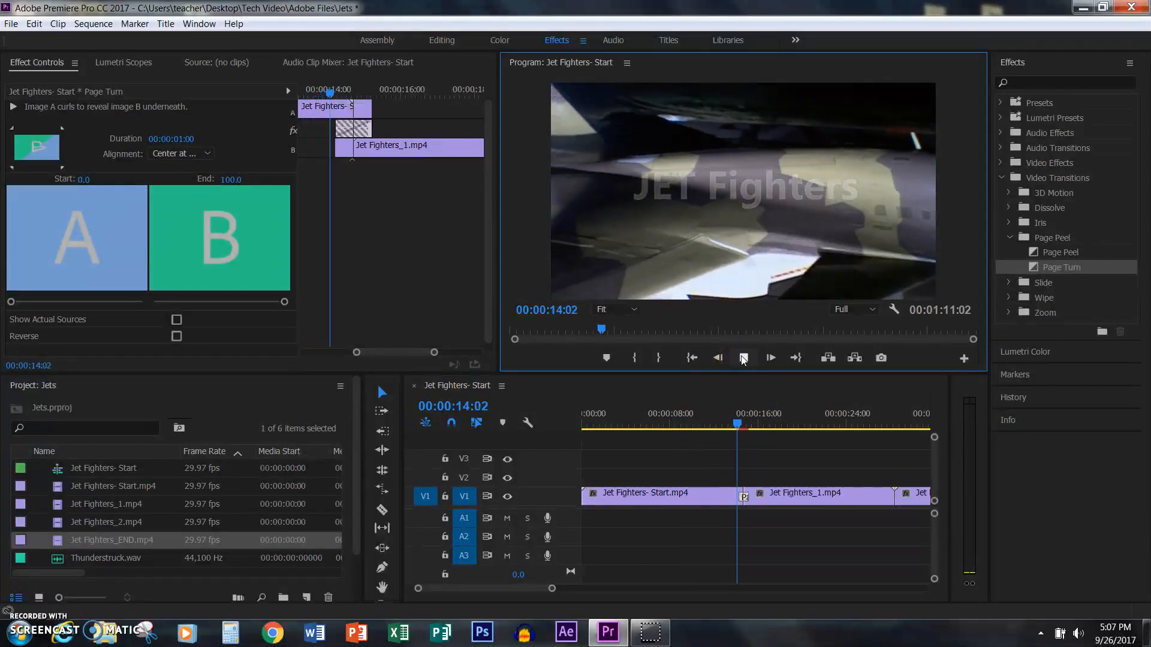
left_click(742, 359)
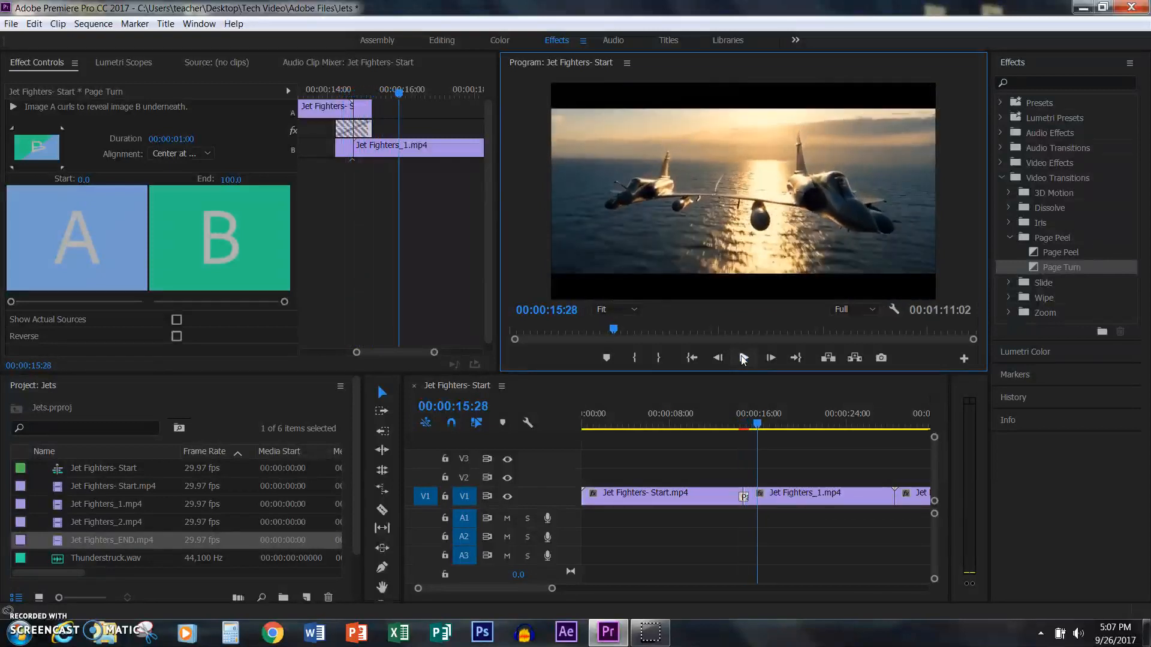
Step: Shorten the Page Turn transition's duration to 00:00:00:20 and preview it from just before the first cut
left_click_drag(401, 95, 325, 131)
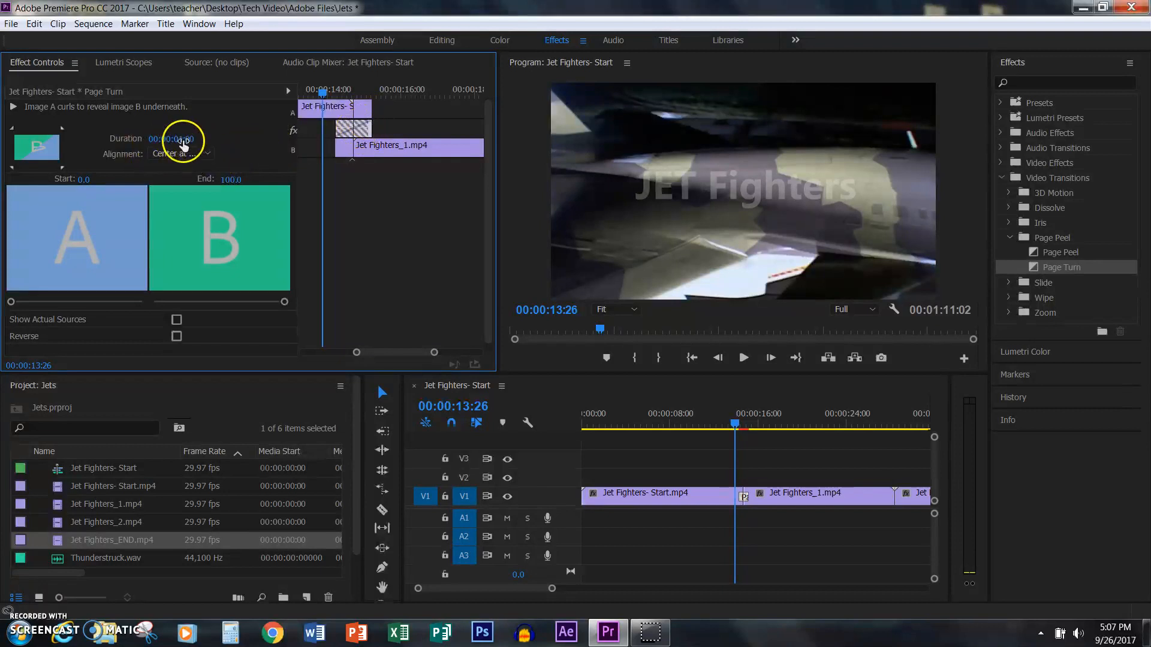
left_click_drag(189, 139, 200, 149)
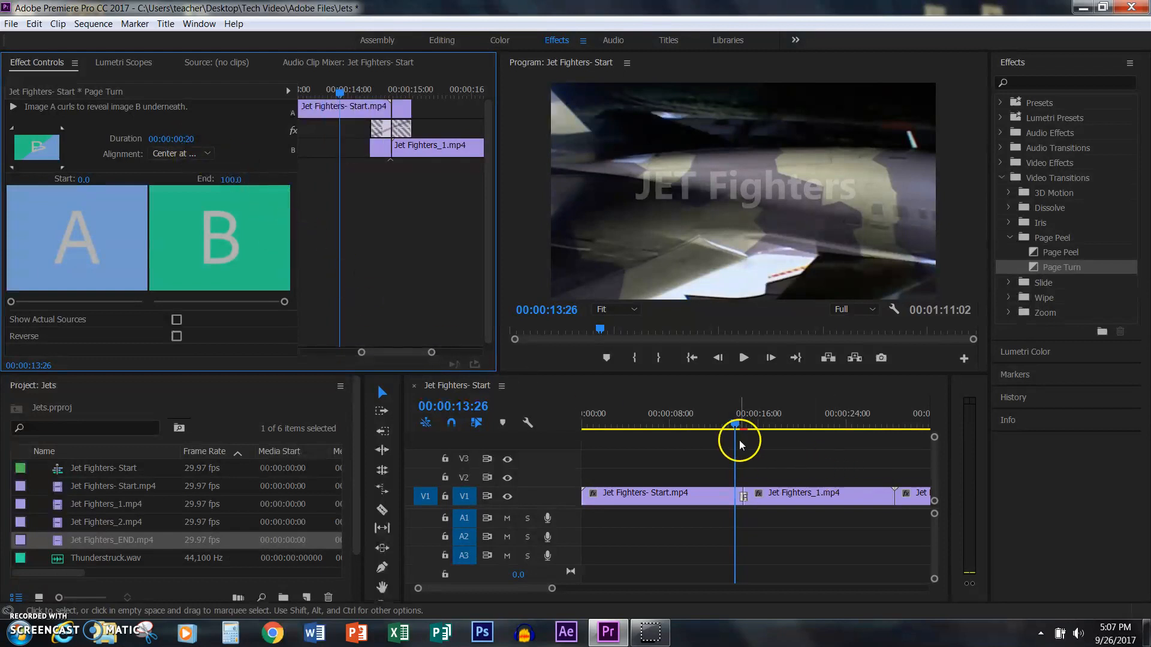
left_click(743, 359)
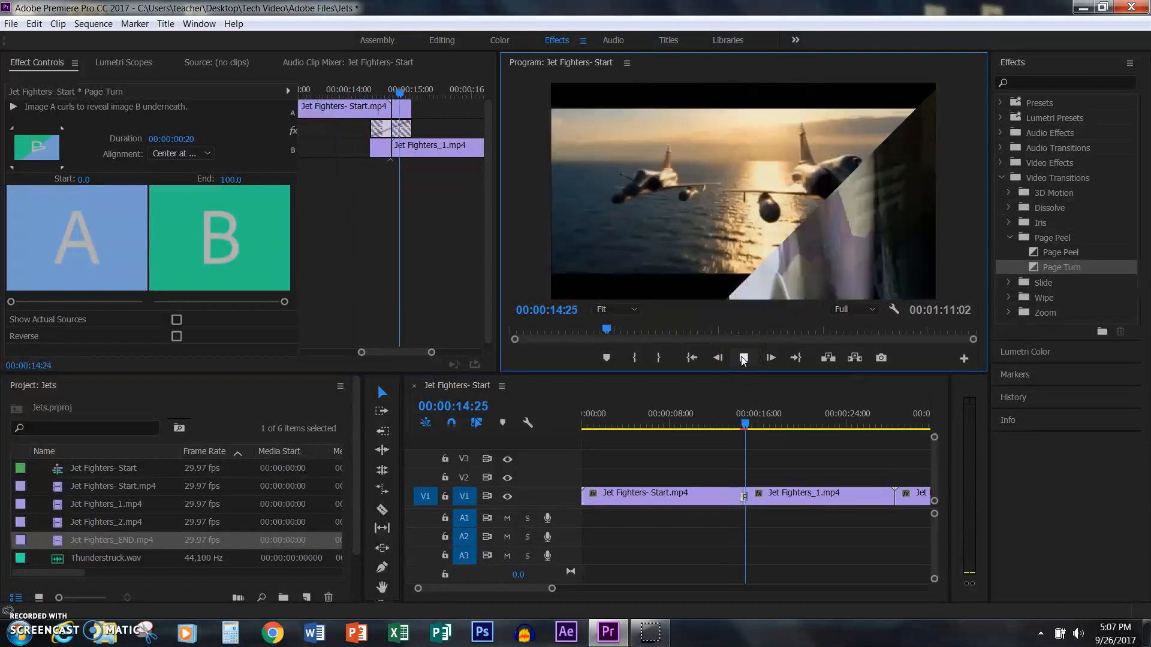
left_click(743, 358)
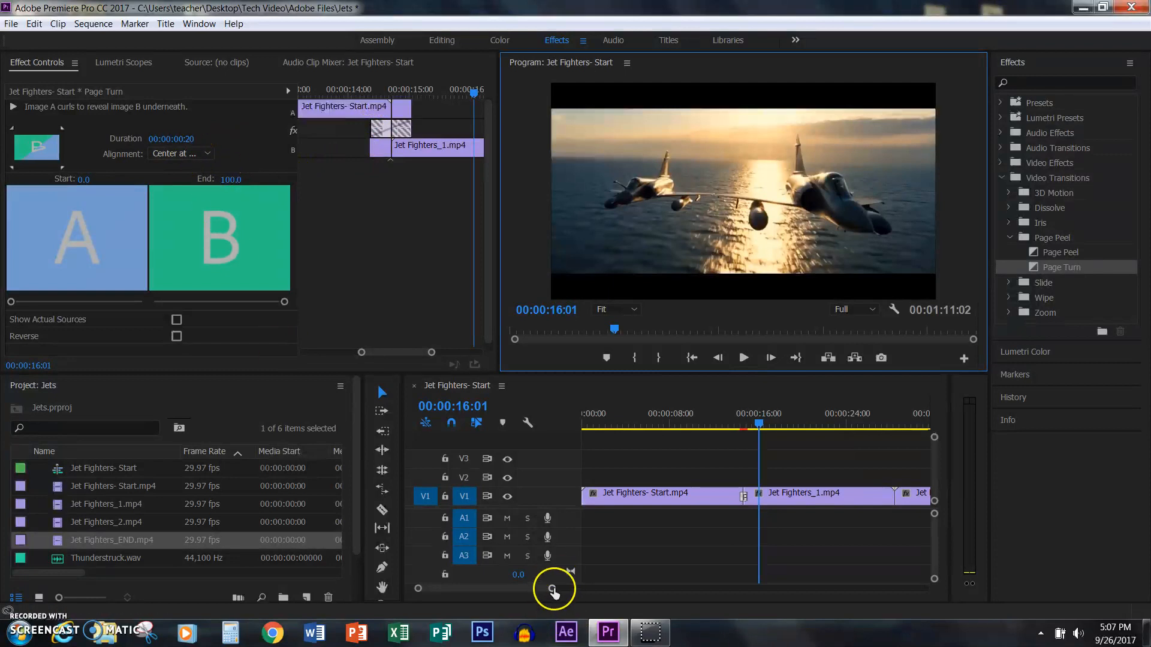
Step: Apply the Push slide transition to the cut between Jet Fighters_1.mp4 and Jet Fighters_2.mp4 and preview it
left_click_drag(552, 588, 625, 624)
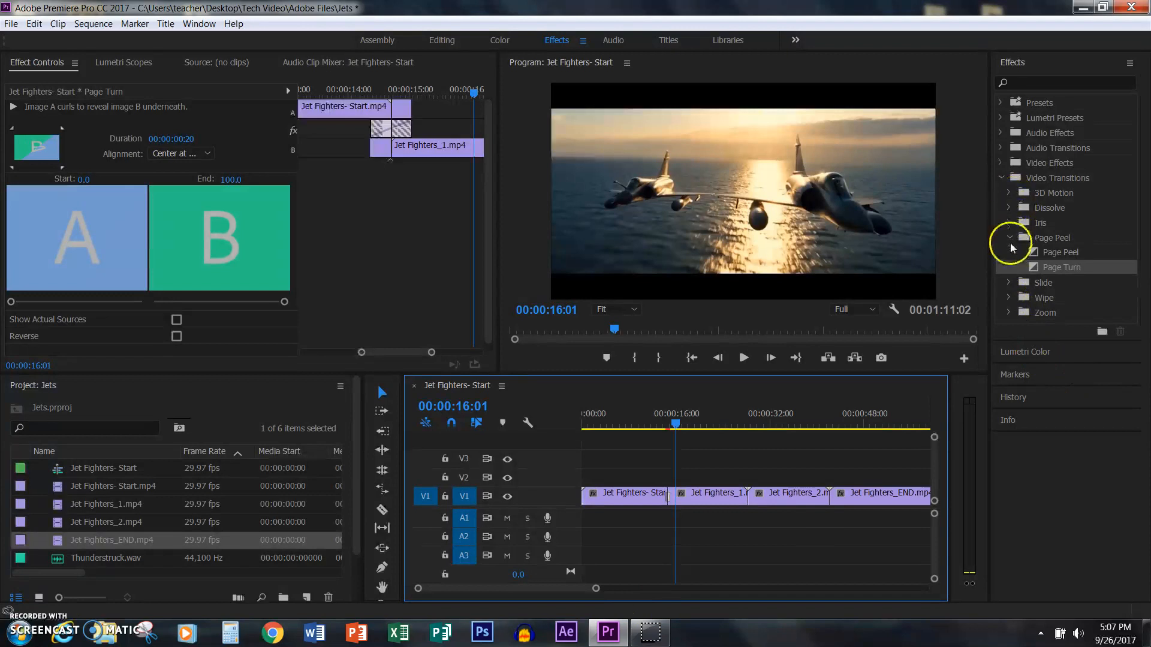
left_click(1012, 237)
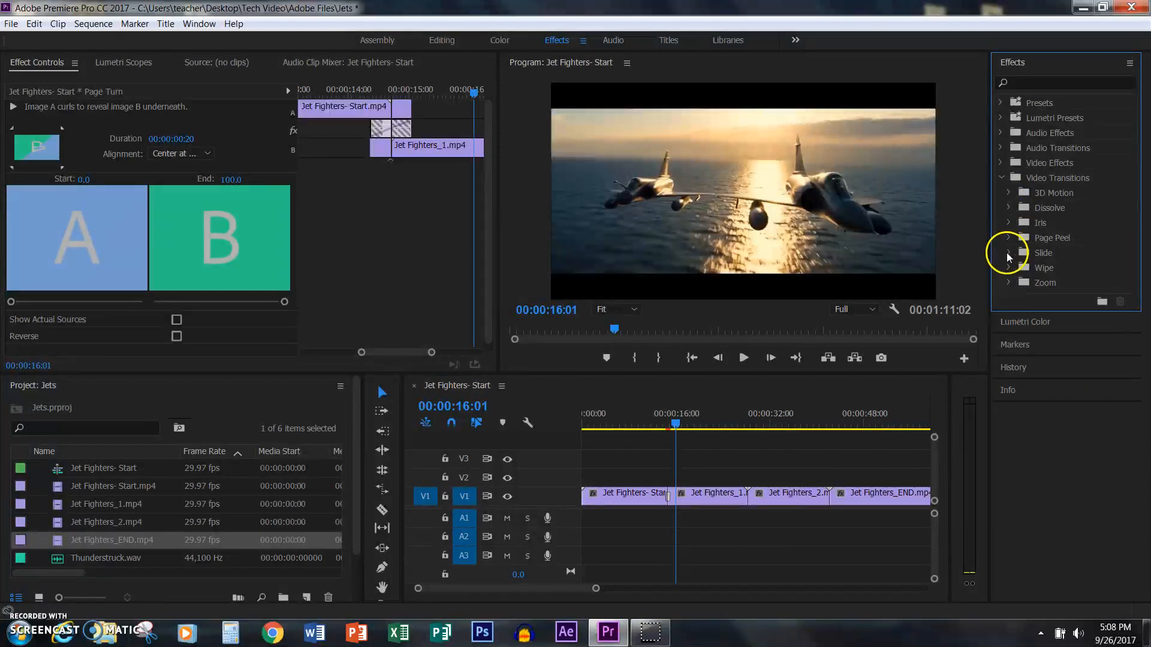
left_click(1009, 253)
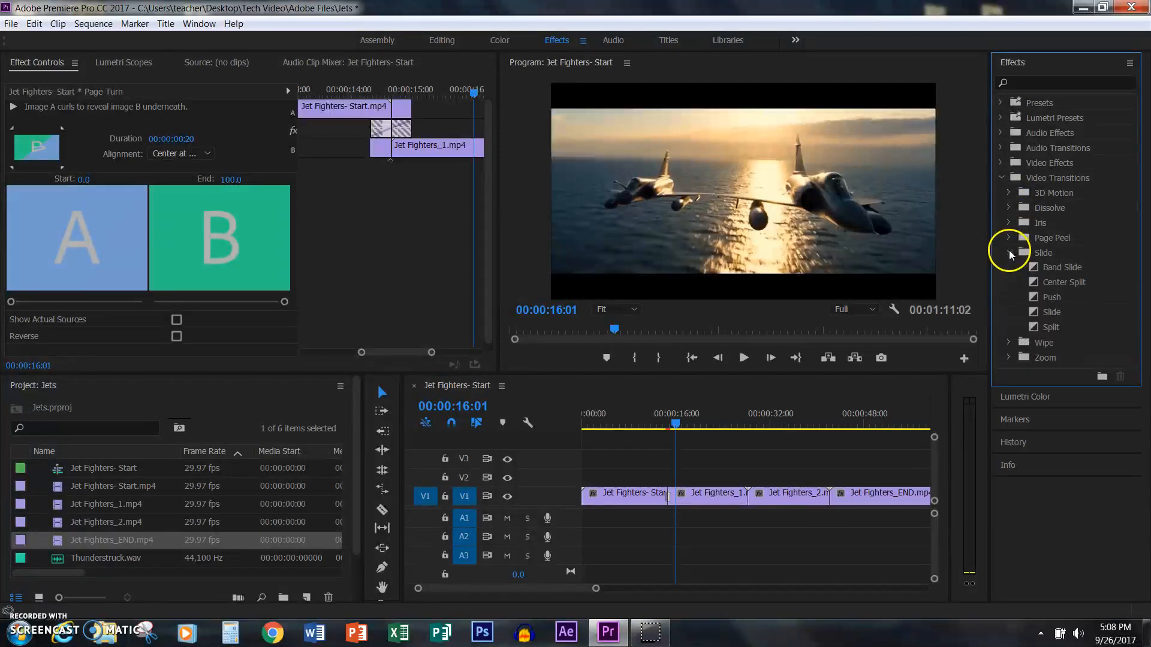
left_click(1035, 296)
left_click_drag(1035, 295, 747, 498)
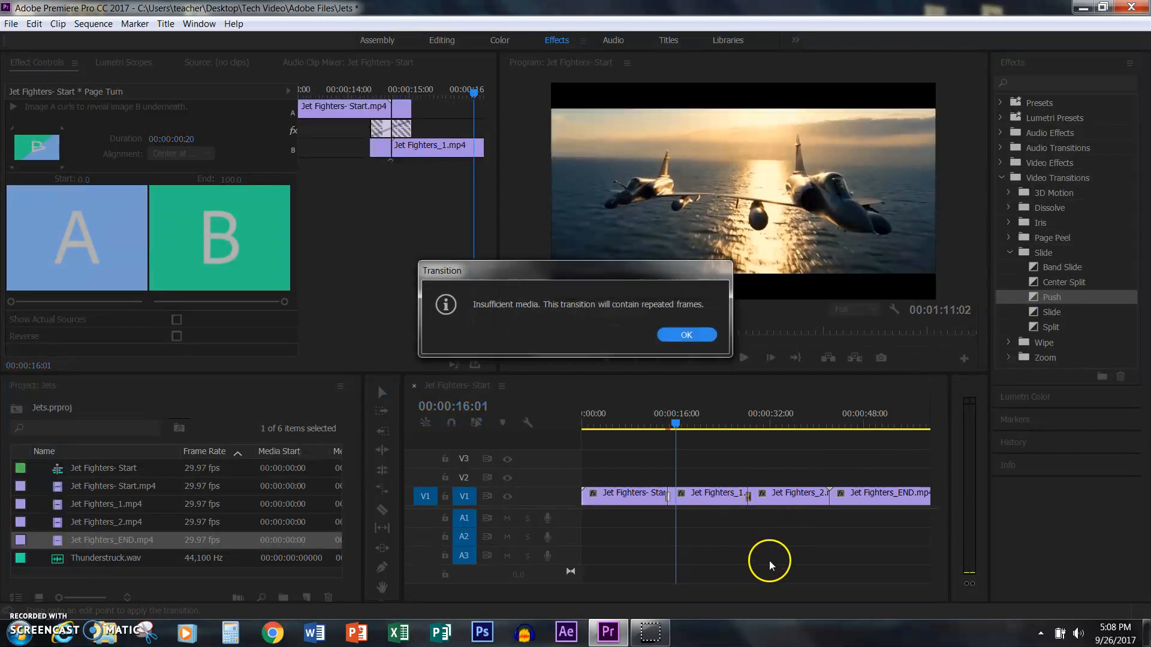
left_click(687, 335)
left_click_drag(676, 427, 728, 453)
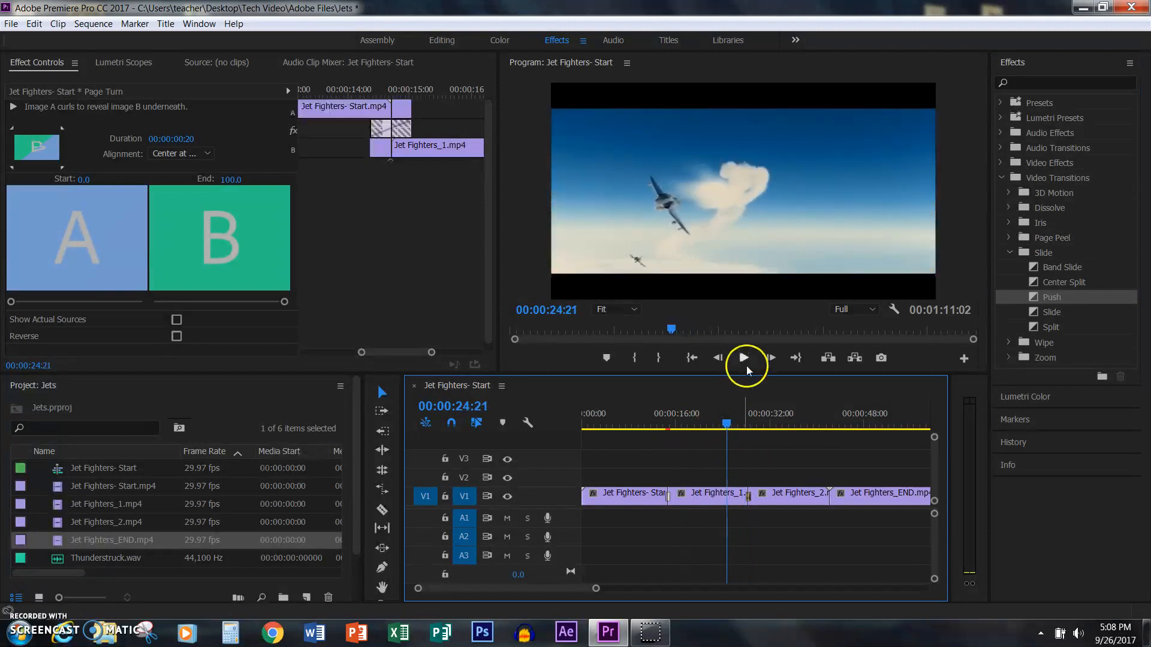
left_click(744, 358)
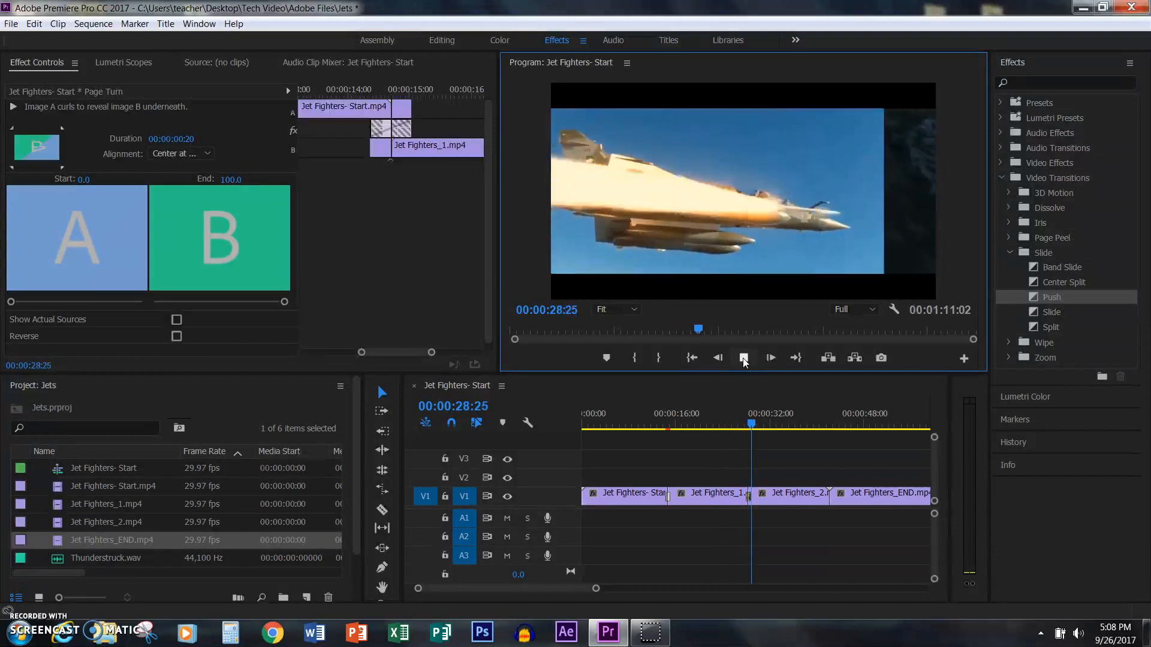
left_click(744, 358)
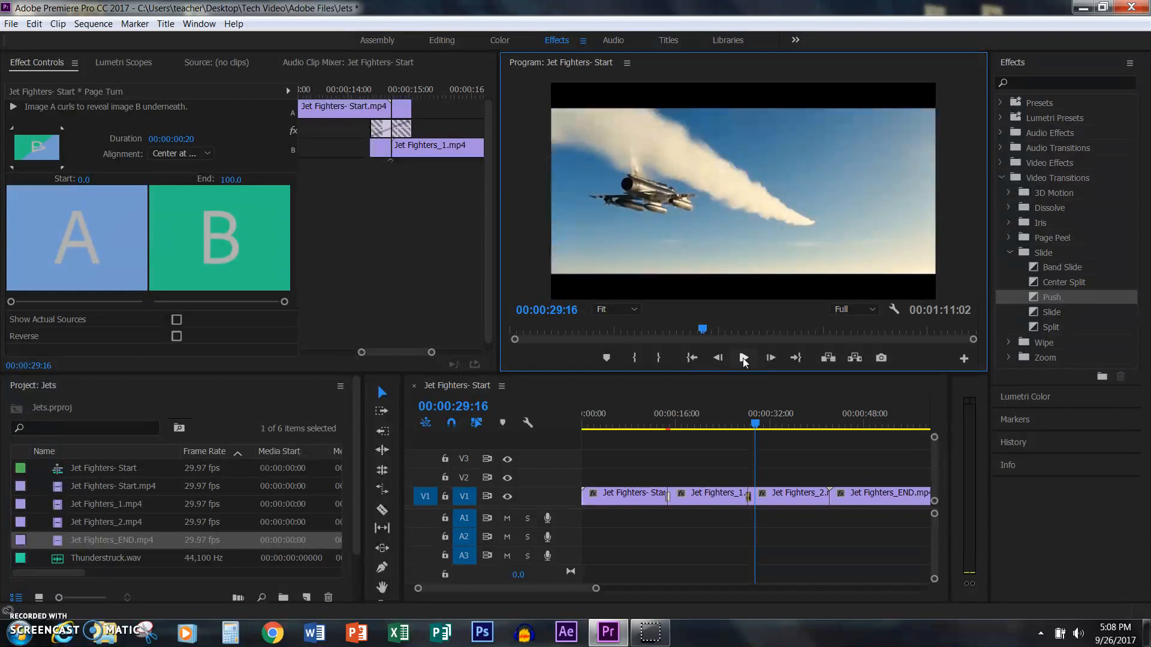
Step: Set the Page Turn transition's duration to 00:00:01:11 and replay the cut between Jet Fighters_1.mp4 and Jet Fighters_2.mp4
left_click(183, 140)
left_click_drag(182, 139, 202, 139)
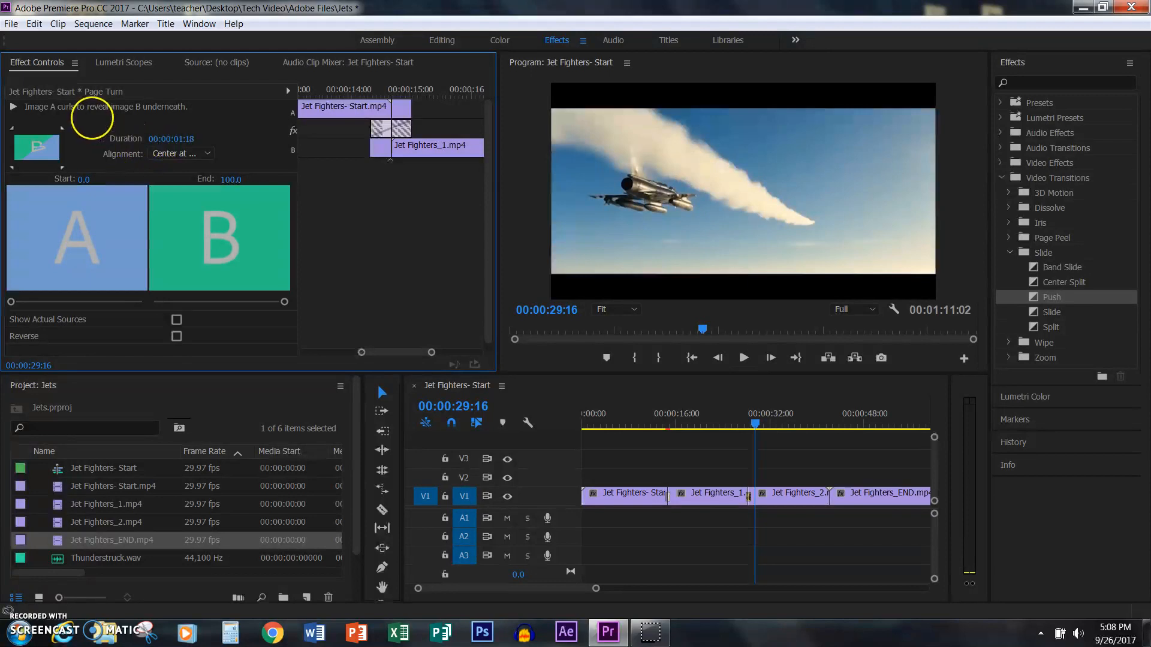
left_click_drag(201, 140, 192, 114)
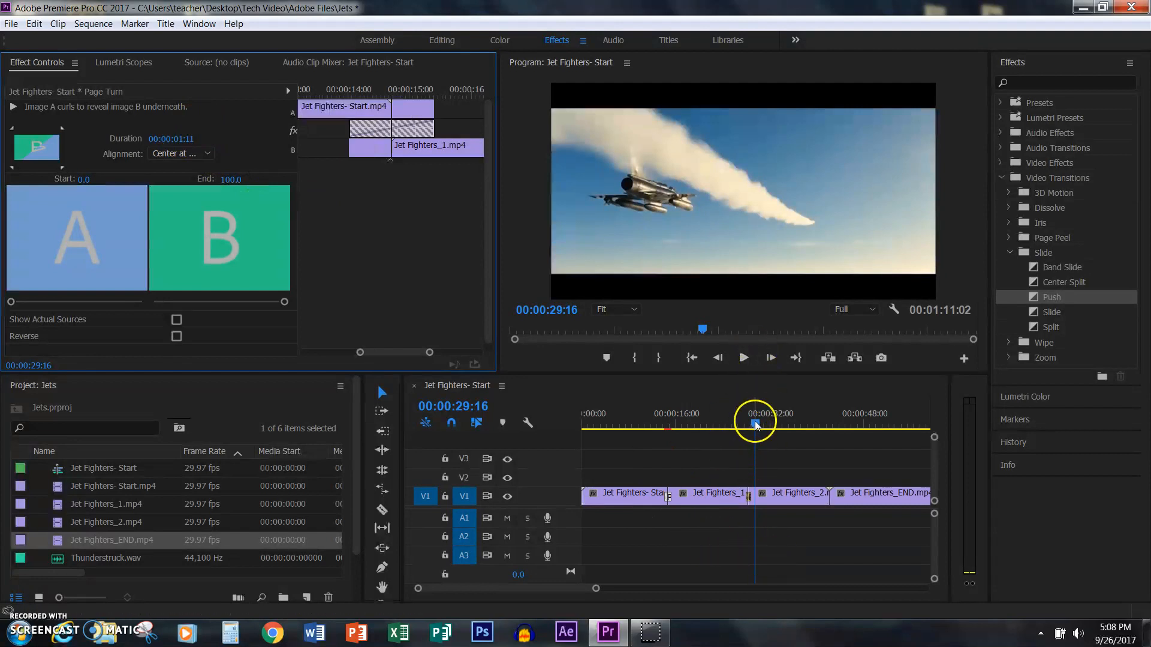
left_click_drag(755, 425, 738, 425)
left_click(743, 357)
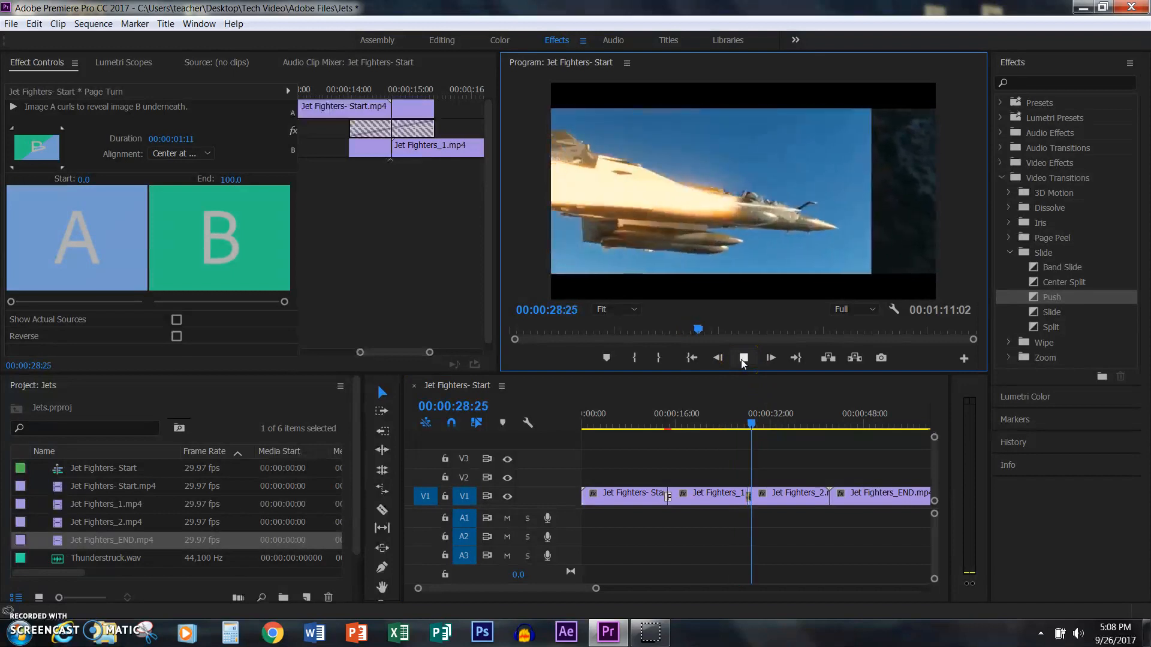
left_click(743, 358)
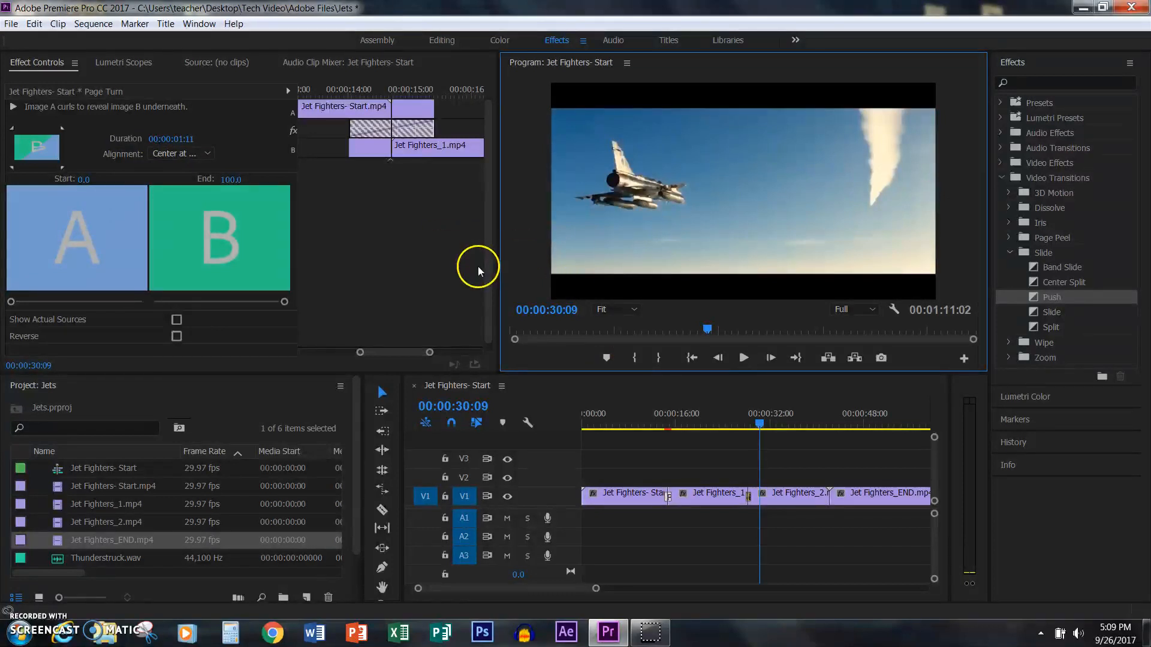
Step: Apply the Pinwheel wipe transition to the cut between Jet Fighters_2.mp4 and Jet Fighters_END.mp4 and preview it
left_click(1008, 250)
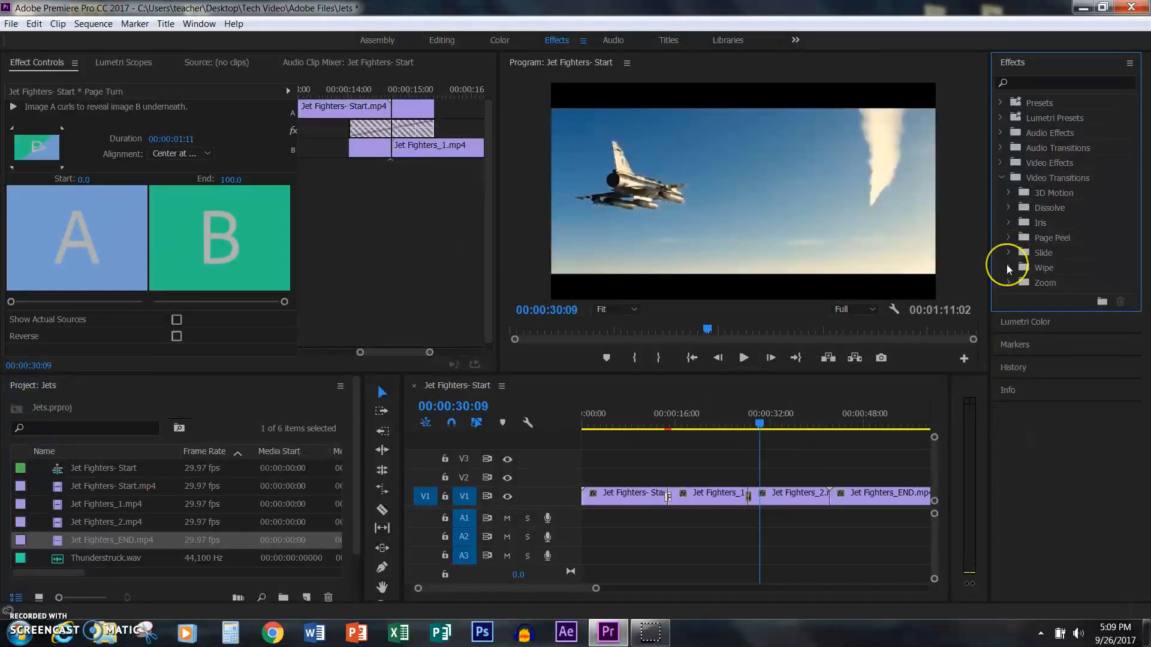
left_click(1007, 268)
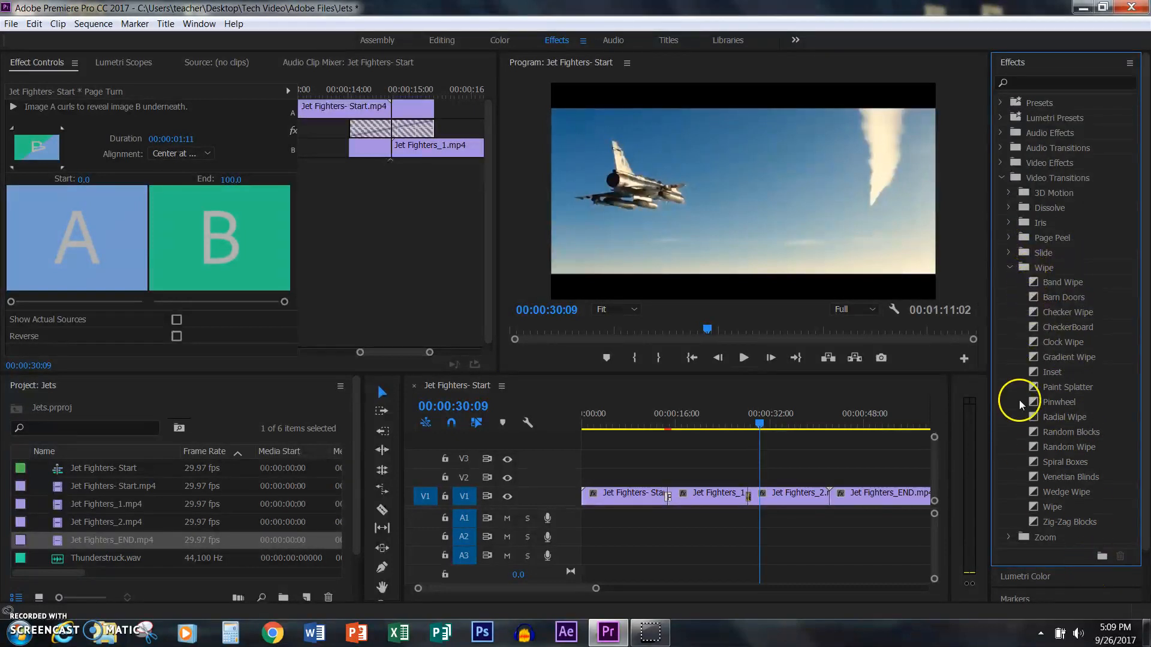
left_click_drag(1033, 401, 830, 496)
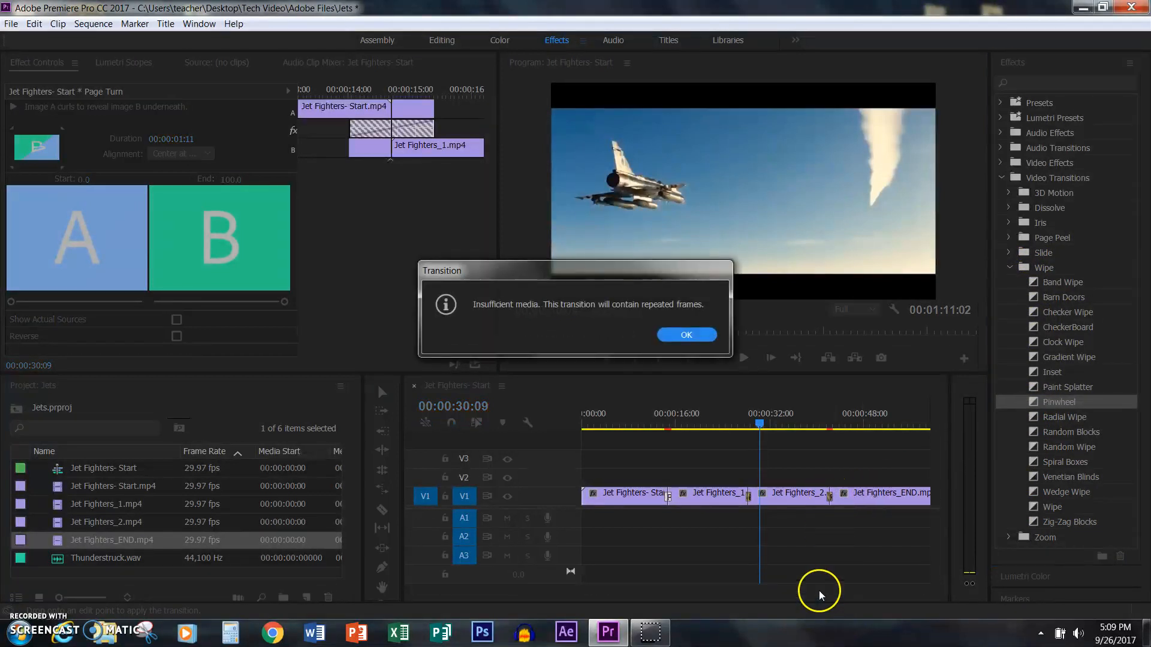
left_click(686, 333)
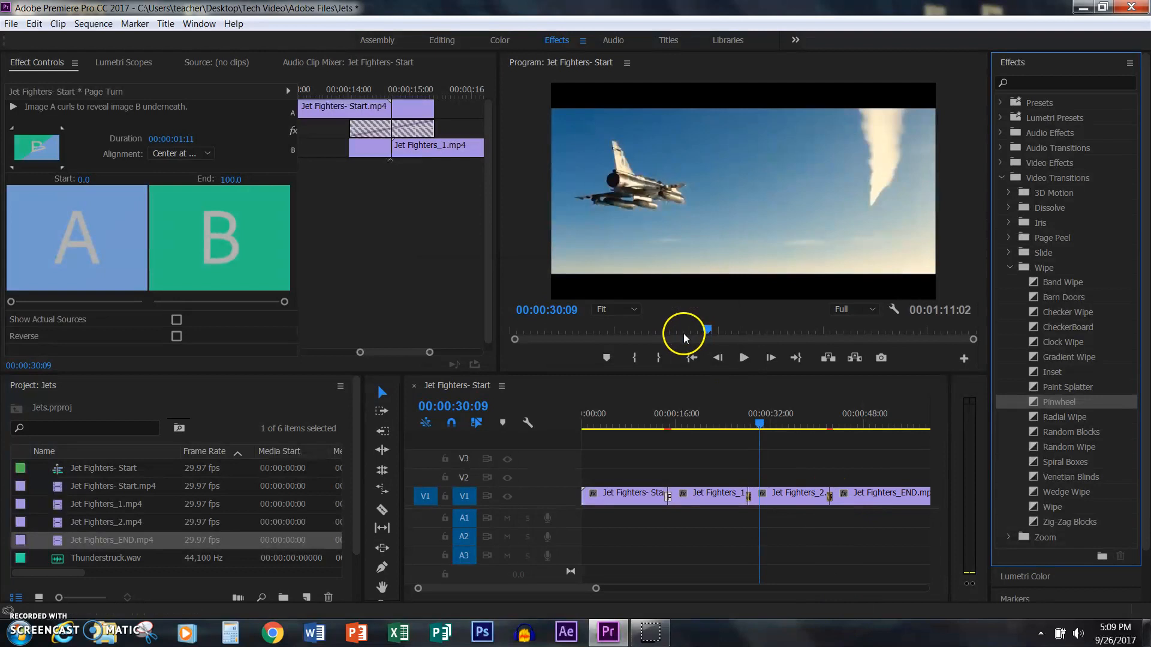
left_click_drag(759, 426, 812, 460)
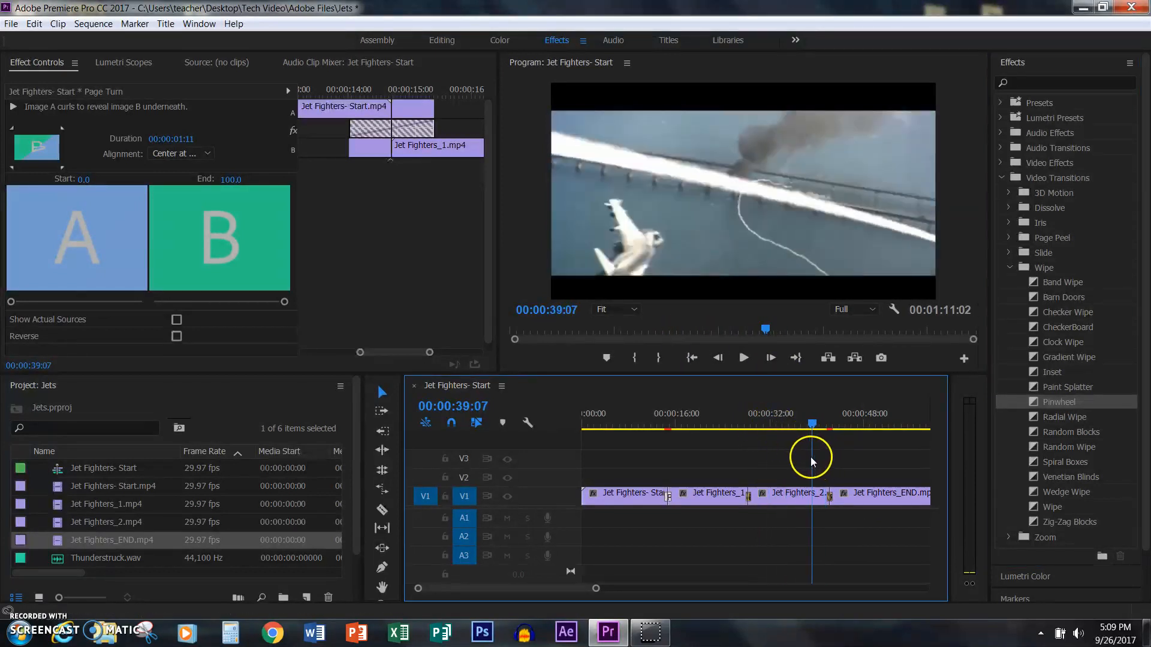
left_click(743, 358)
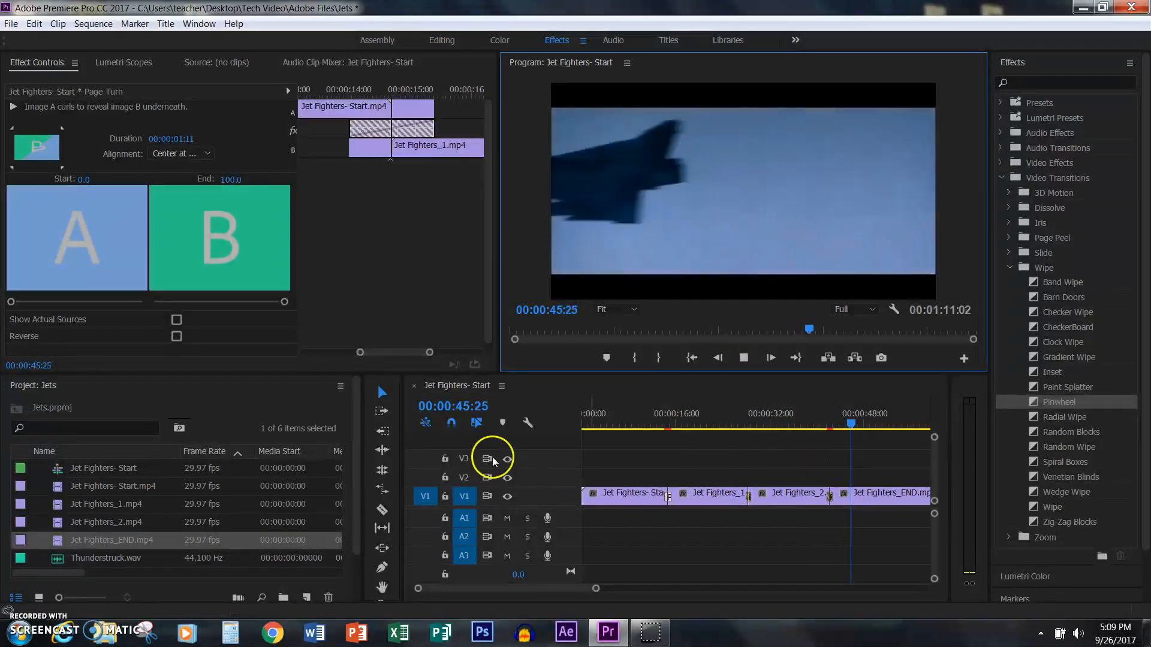
left_click(745, 359)
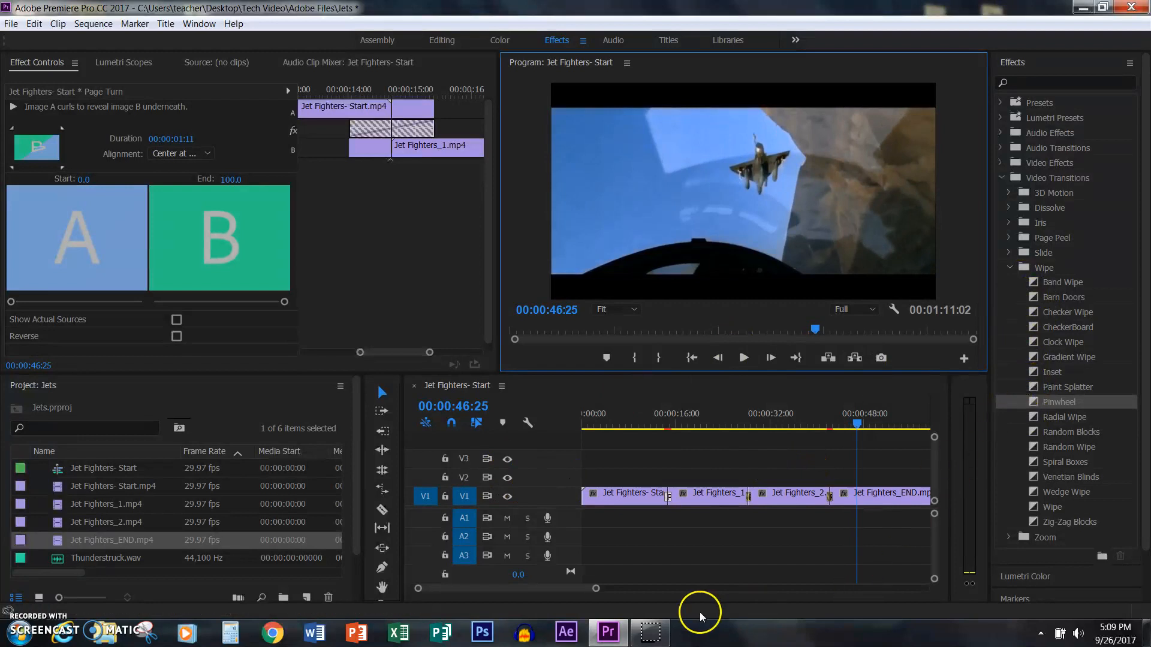
Step: Add Thunderstruck.wav at the start of A1 and trim its end to match the end of the video on V1
left_click_drag(595, 587, 598, 624)
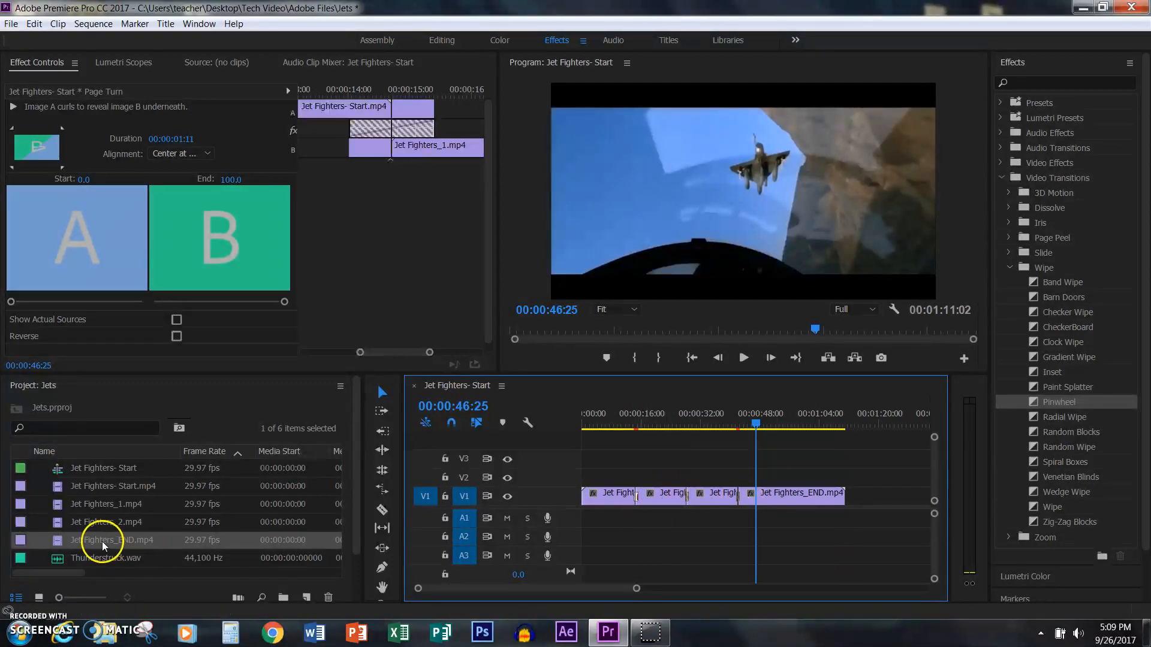
left_click(18, 562)
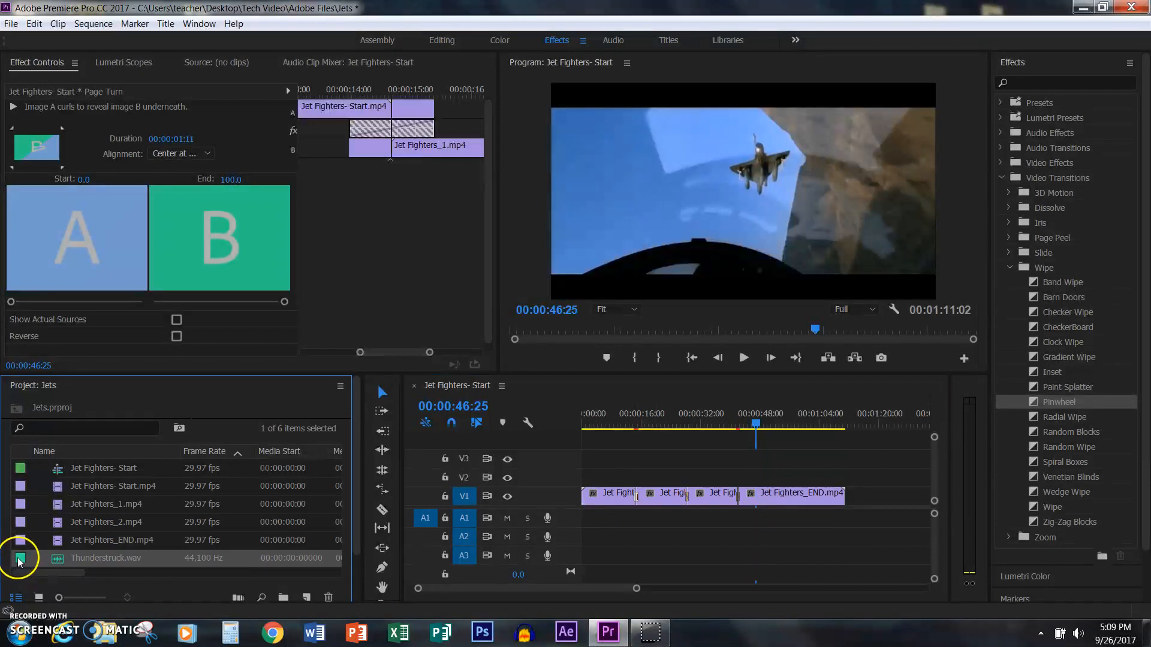
left_click_drag(18, 562, 584, 529)
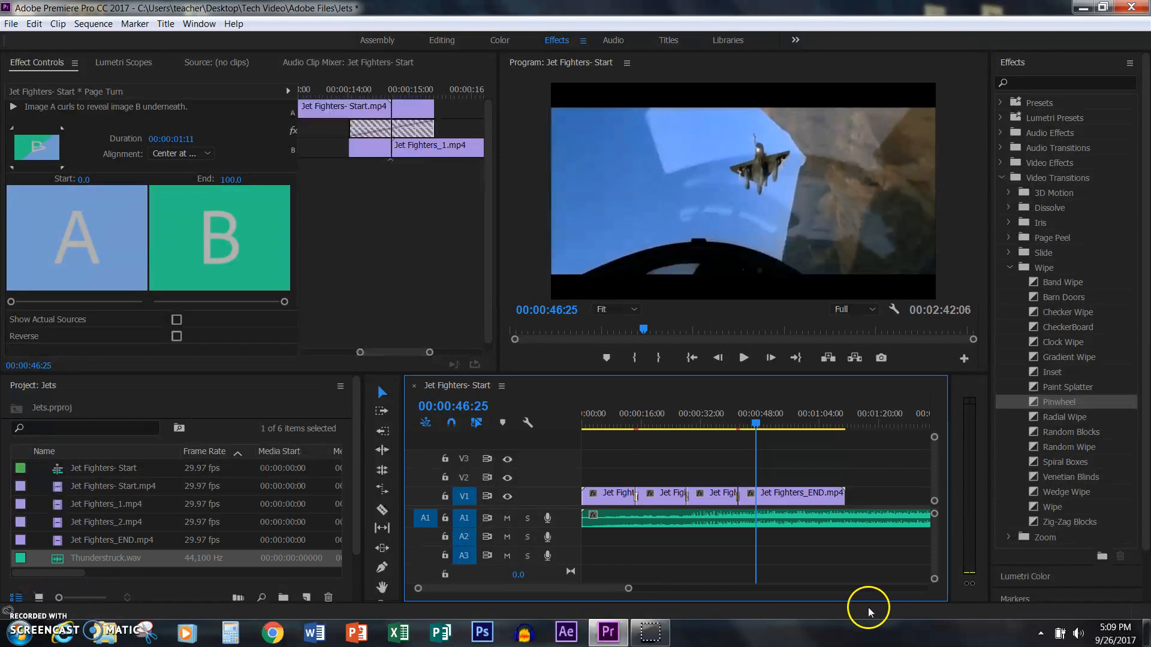
left_click_drag(628, 590, 714, 588)
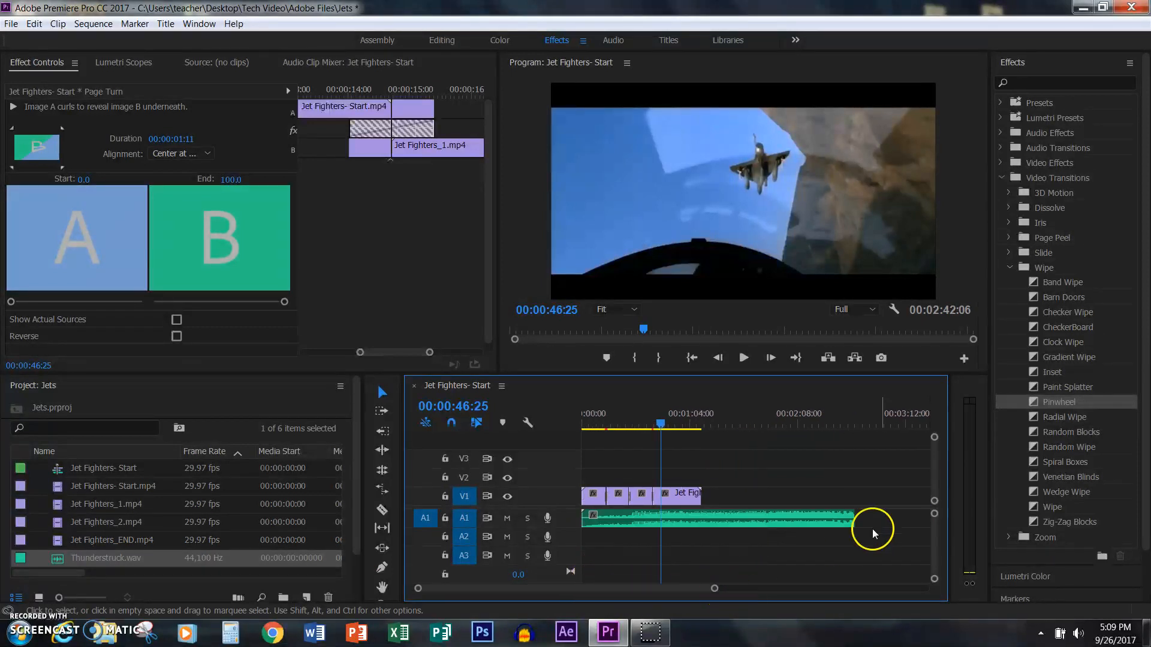
left_click_drag(854, 519, 701, 530)
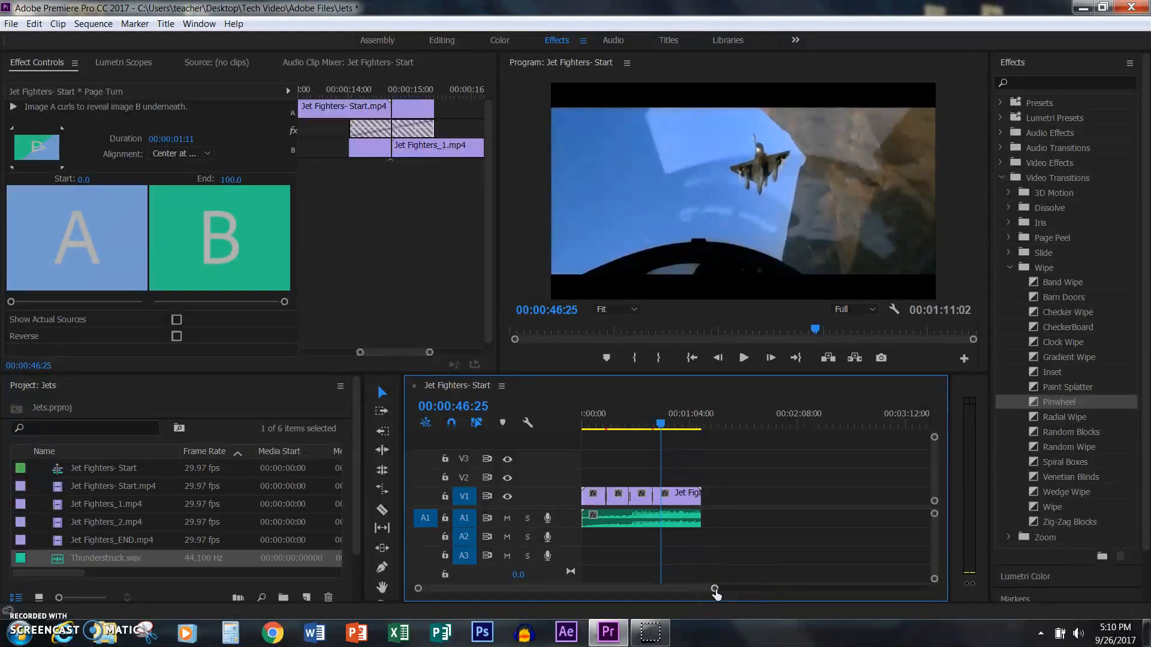
Step: Play back the sequence from the beginning to examine the transitions together with the music
left_click_drag(715, 592, 665, 603)
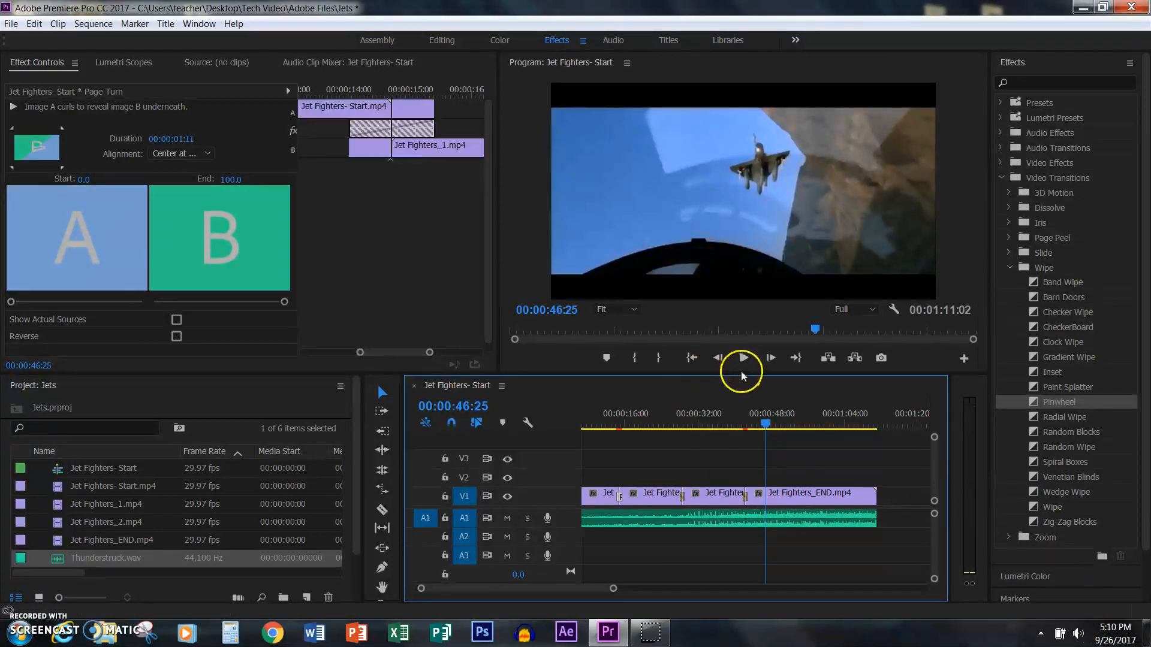
left_click(693, 358)
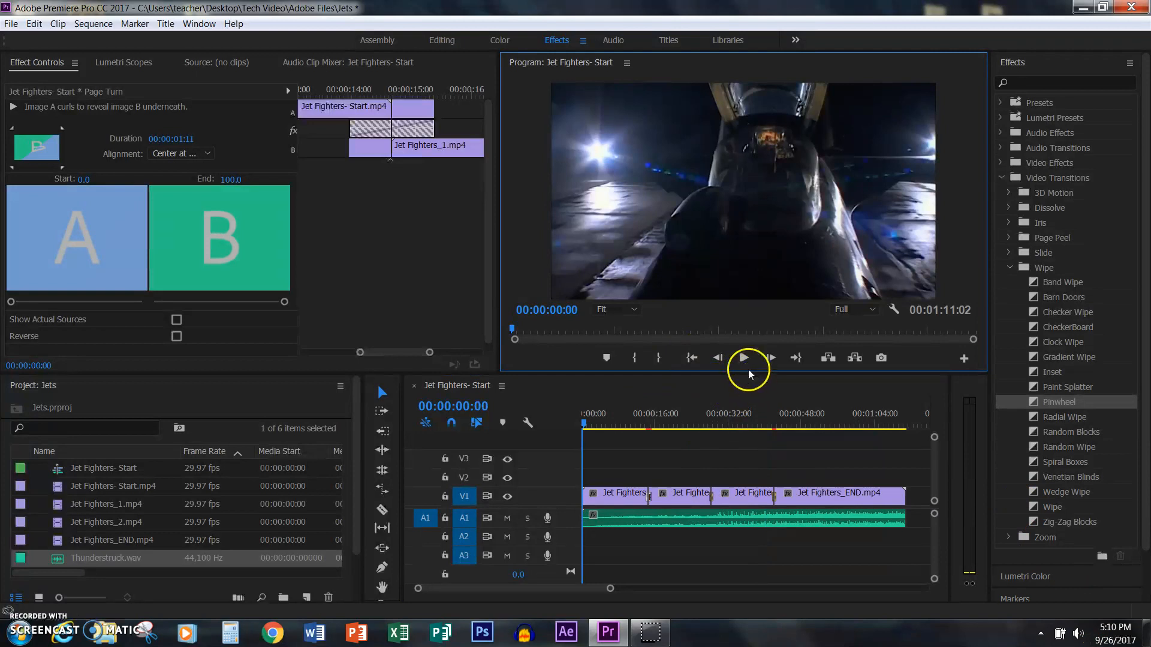
left_click(743, 358)
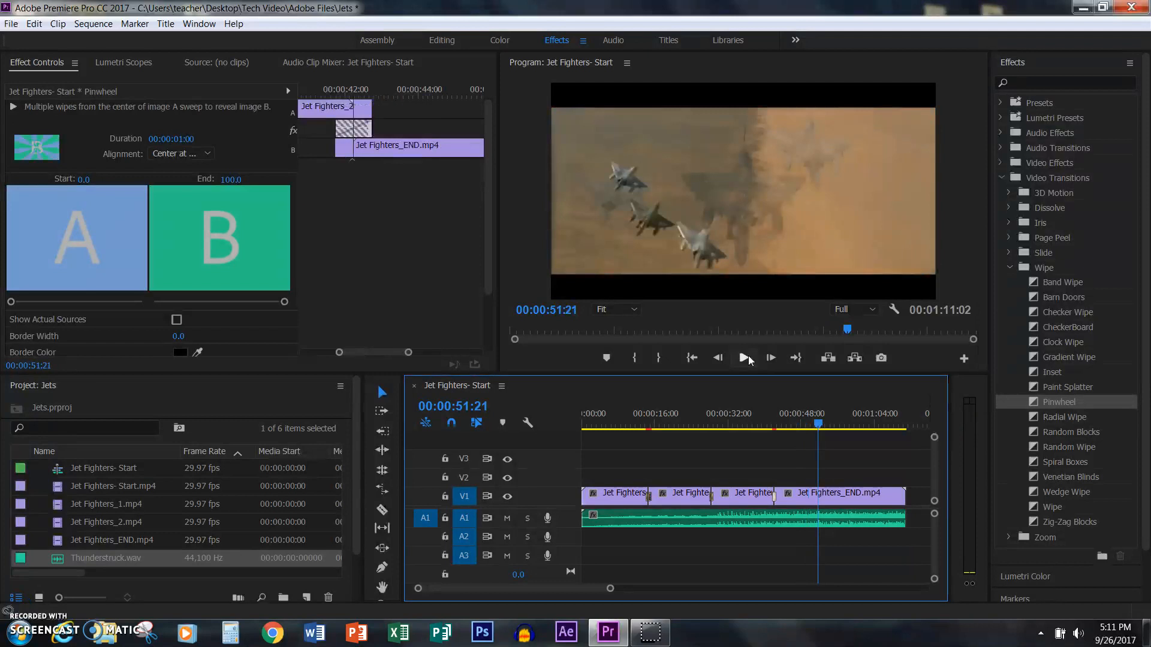
left_click(745, 357)
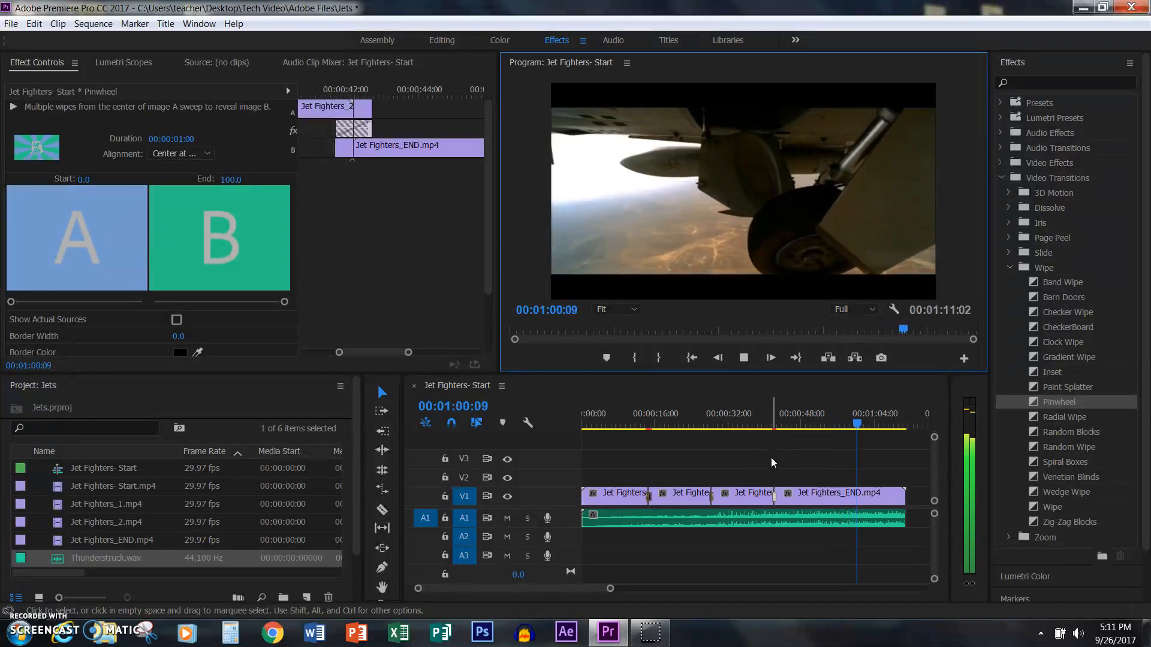
left_click(744, 358)
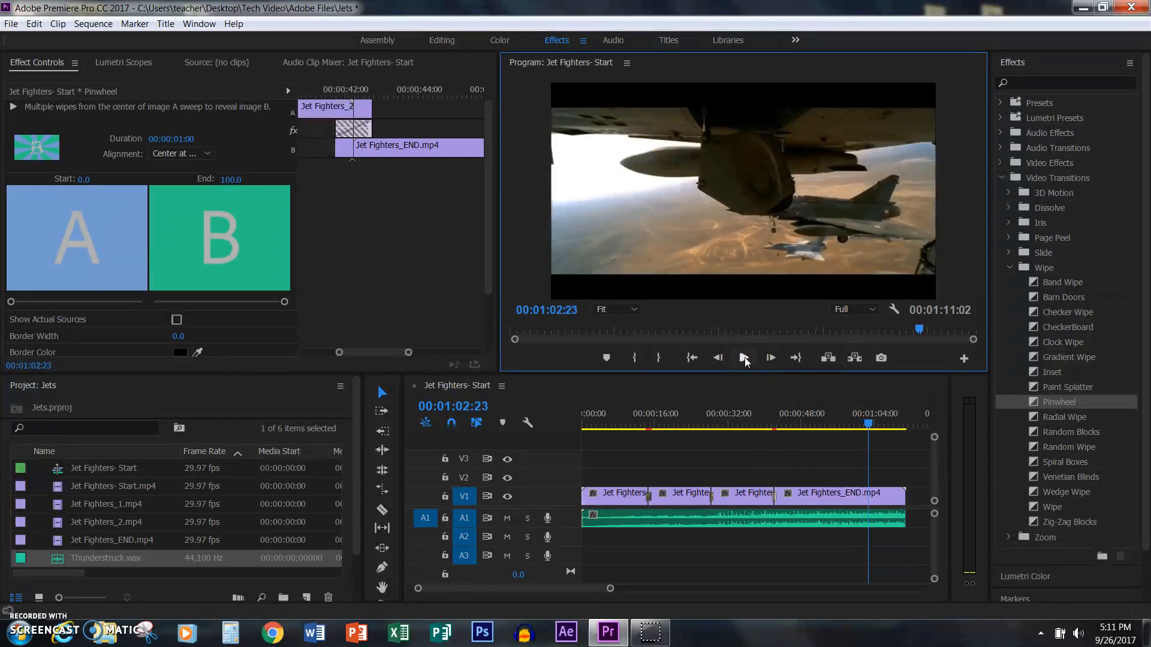
Step: Fade out Jet Fighters_END.mp4 with opacity keyframes of 99.7% at 00:01:08:10 and 0% at the clip's end
left_click(884, 496)
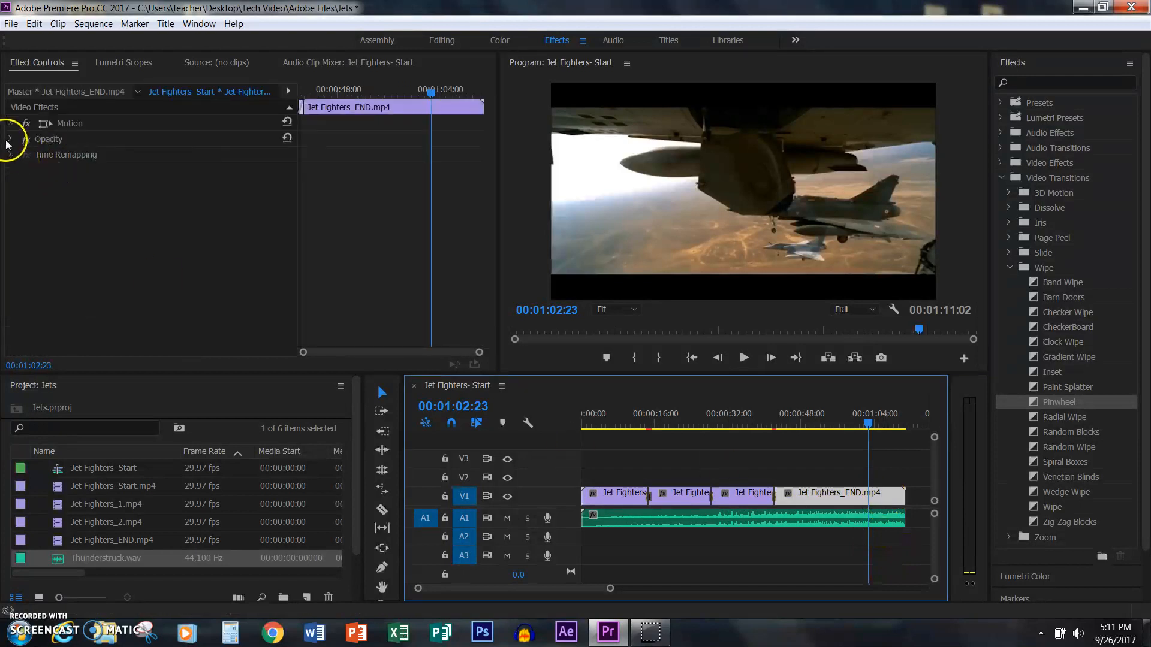
left_click(10, 139)
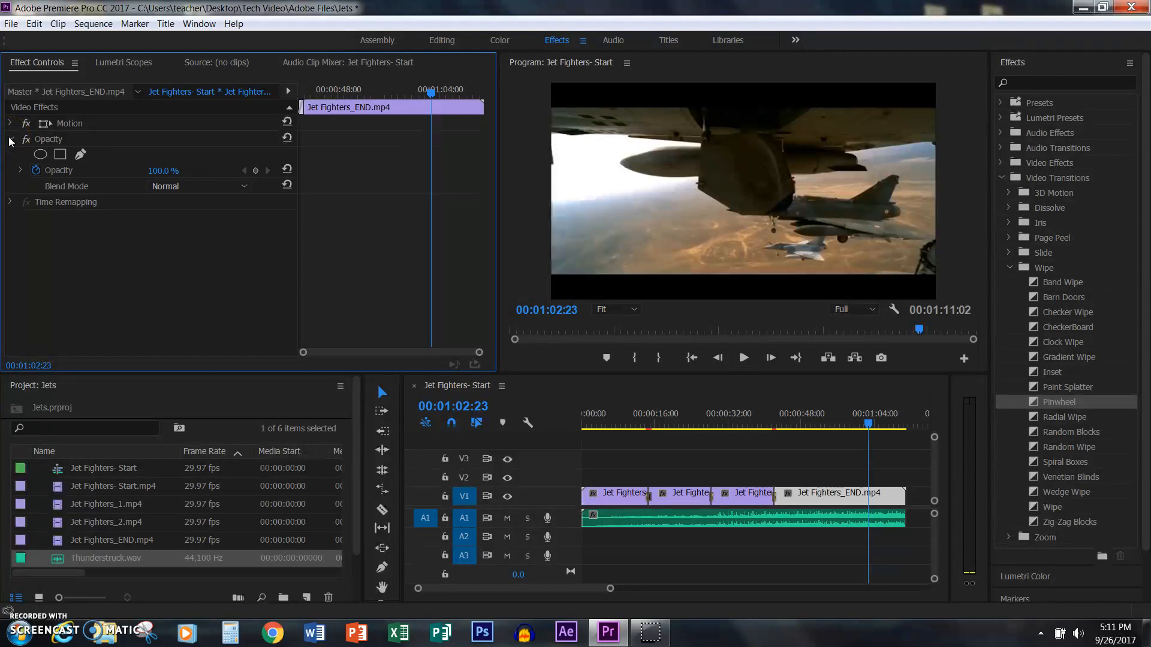
left_click(20, 171)
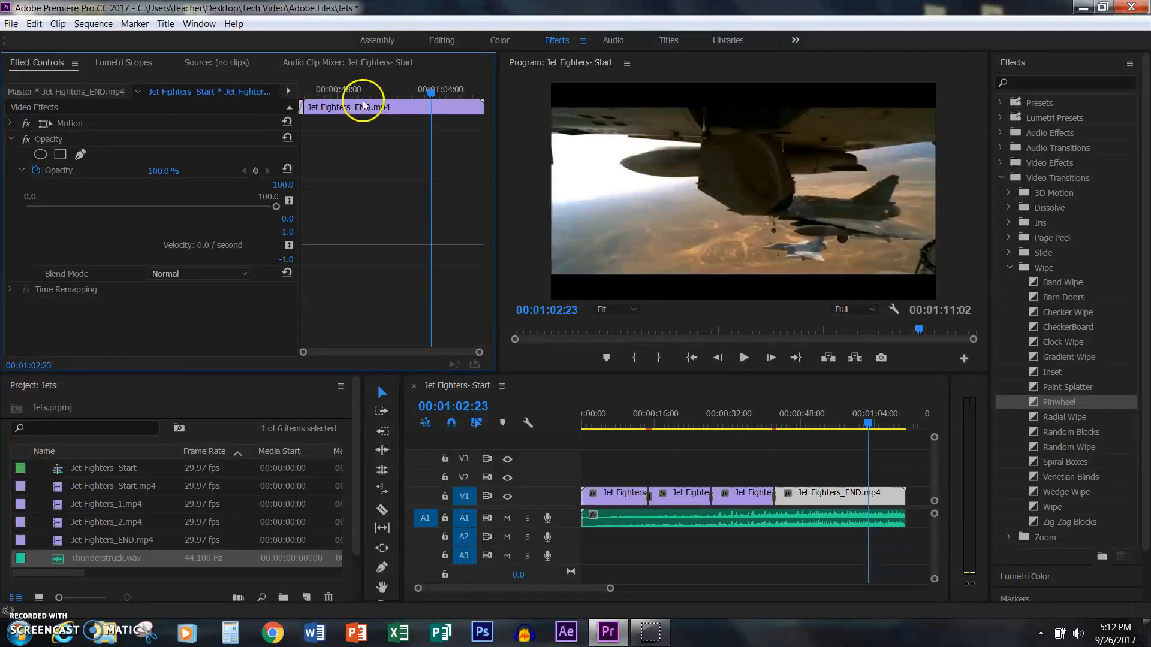
left_click_drag(431, 91, 466, 93)
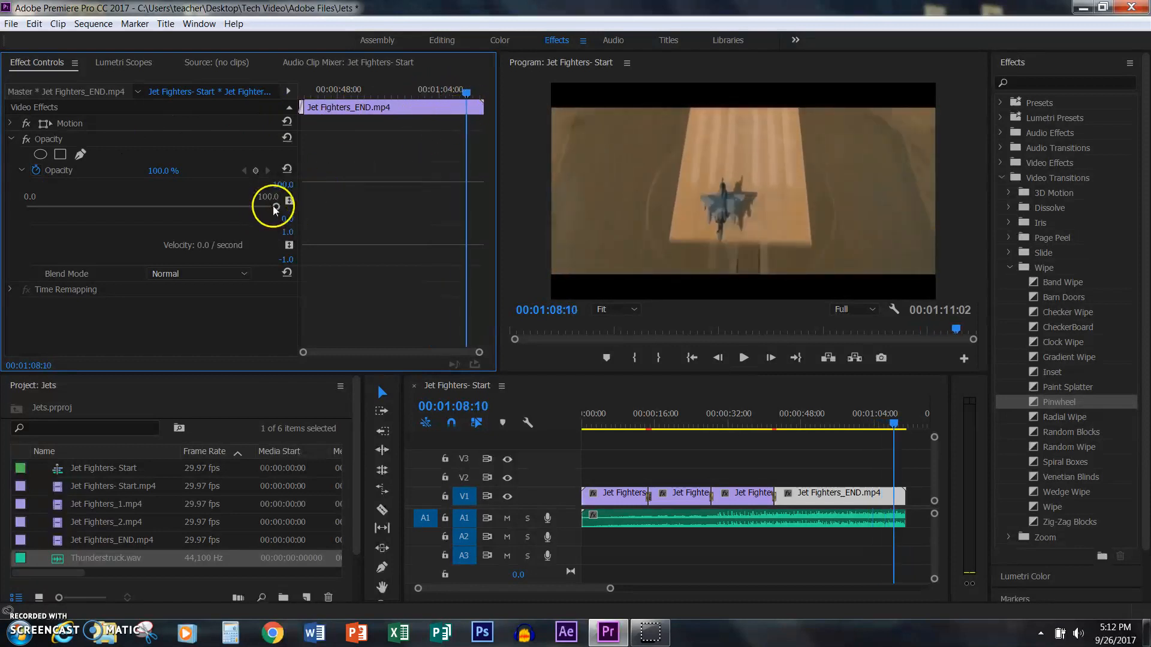
left_click_drag(276, 208, 275, 207)
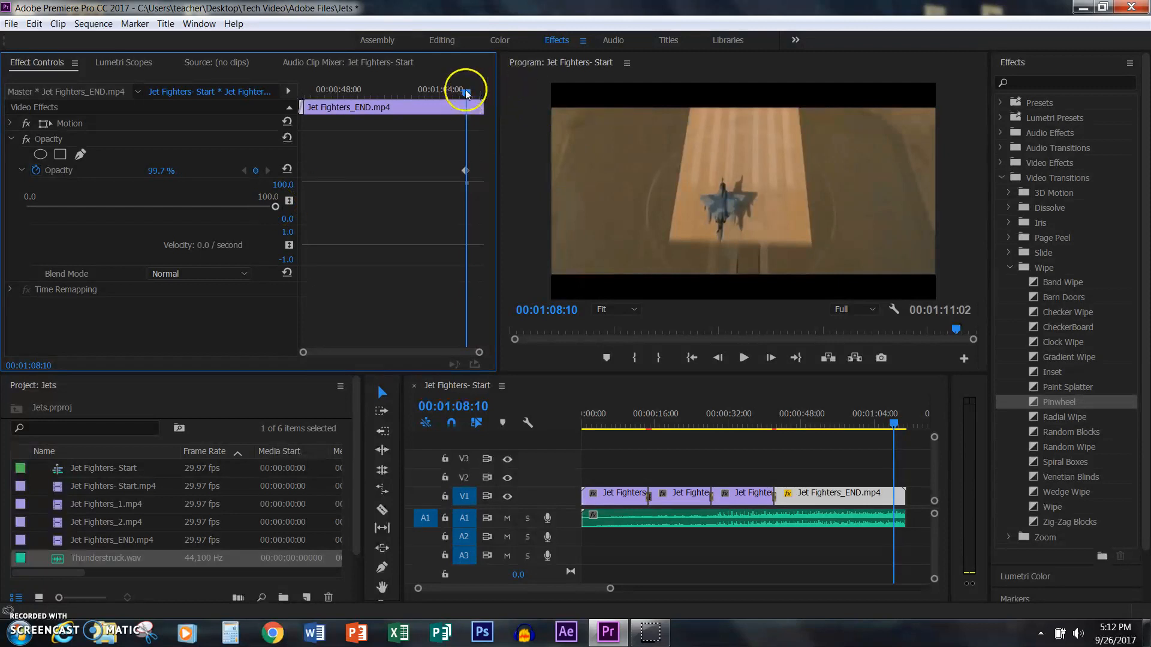
left_click_drag(468, 93, 483, 107)
left_click_drag(46, 205, 13, 217)
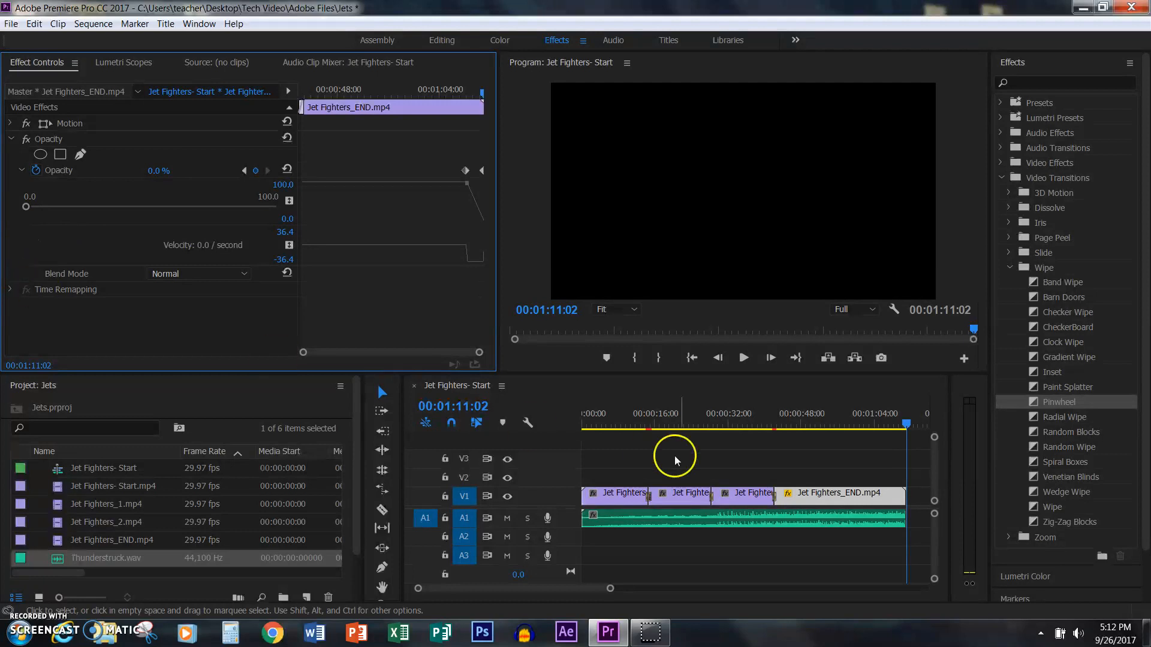
Step: Fade out Thunderstruck.wav with volume level keyframes of -0.2 dB at 00:01:05:10 and -∞ at 00:01:10:23
left_click(761, 517)
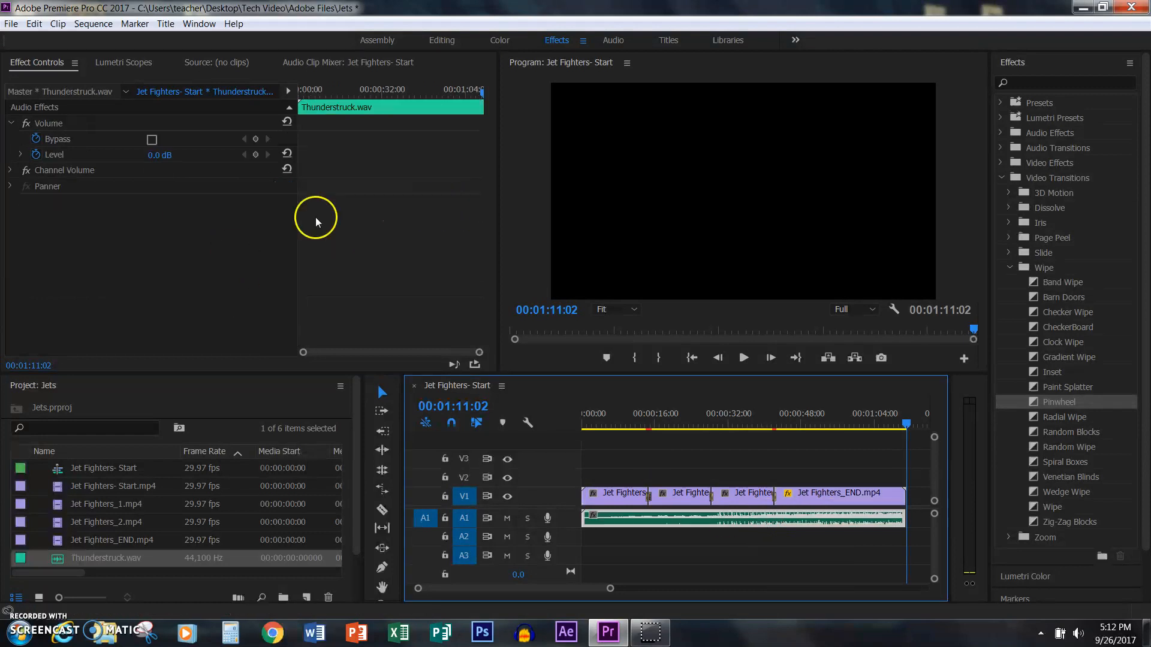
left_click(19, 155)
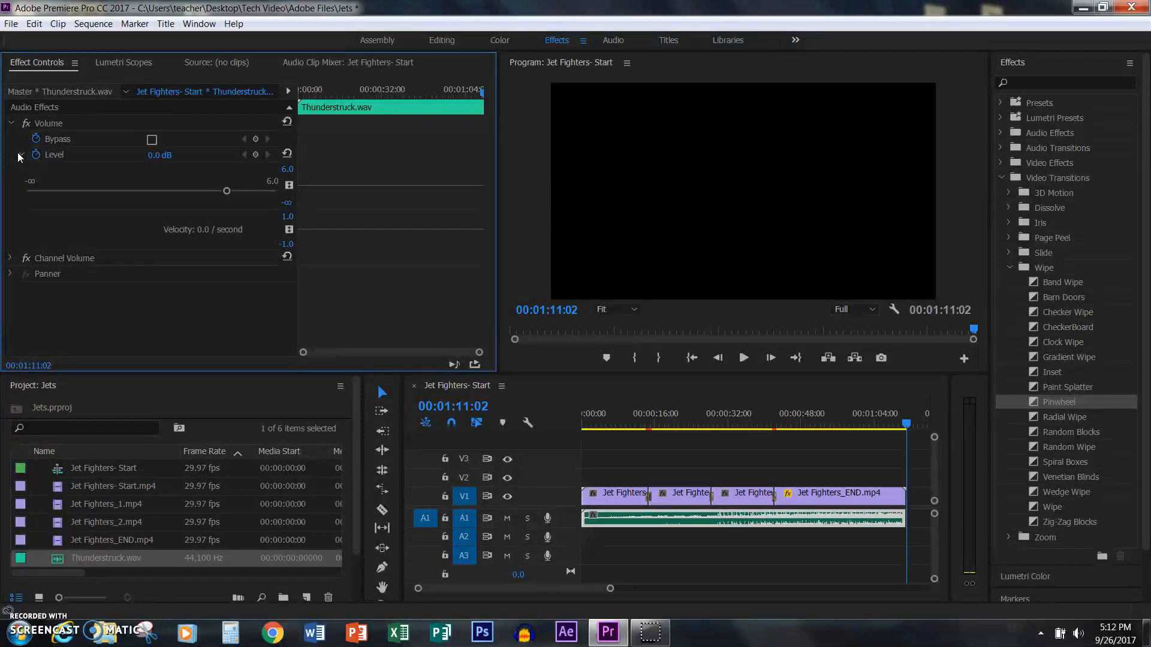
left_click_drag(481, 89, 468, 98)
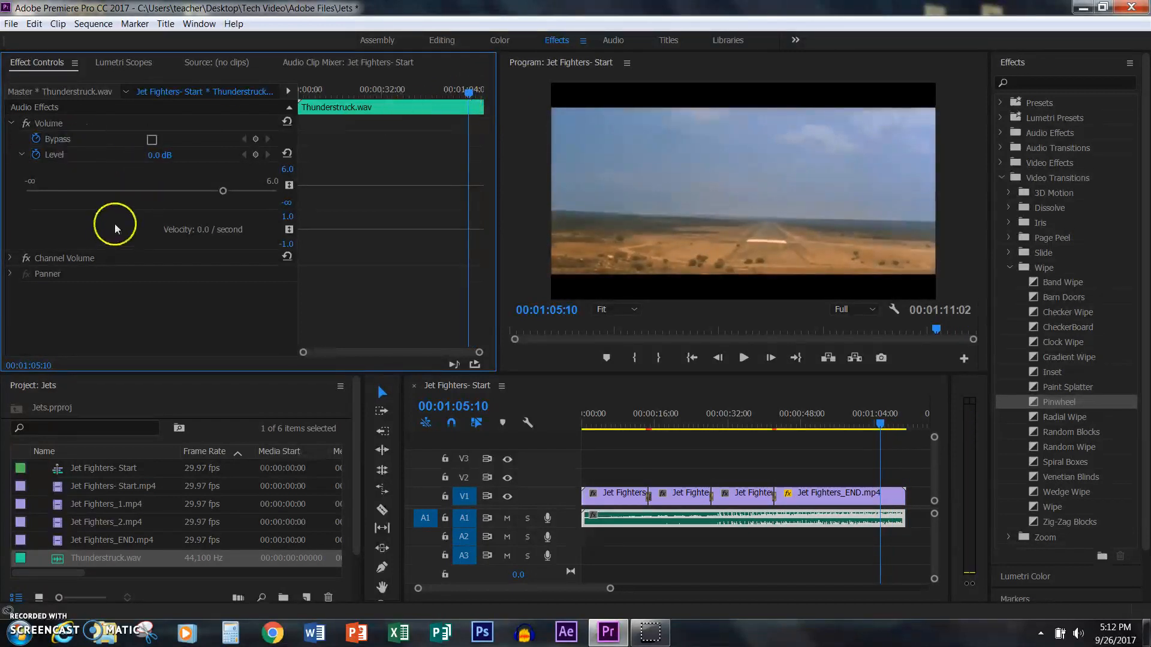
left_click(221, 189)
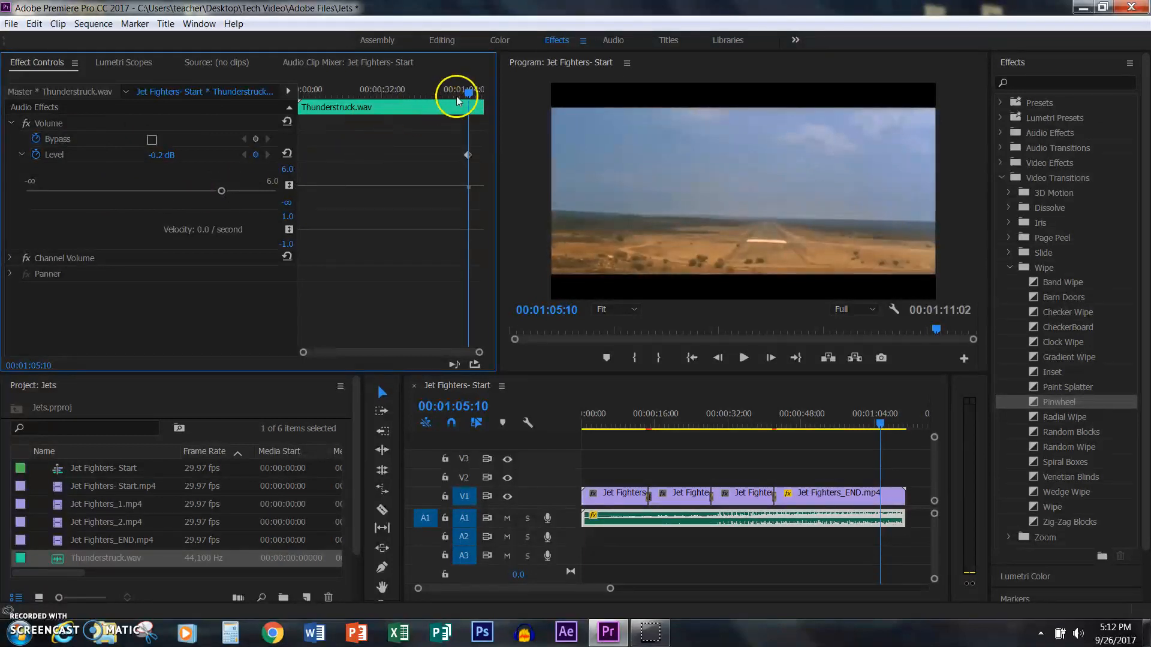
left_click_drag(468, 90, 482, 95)
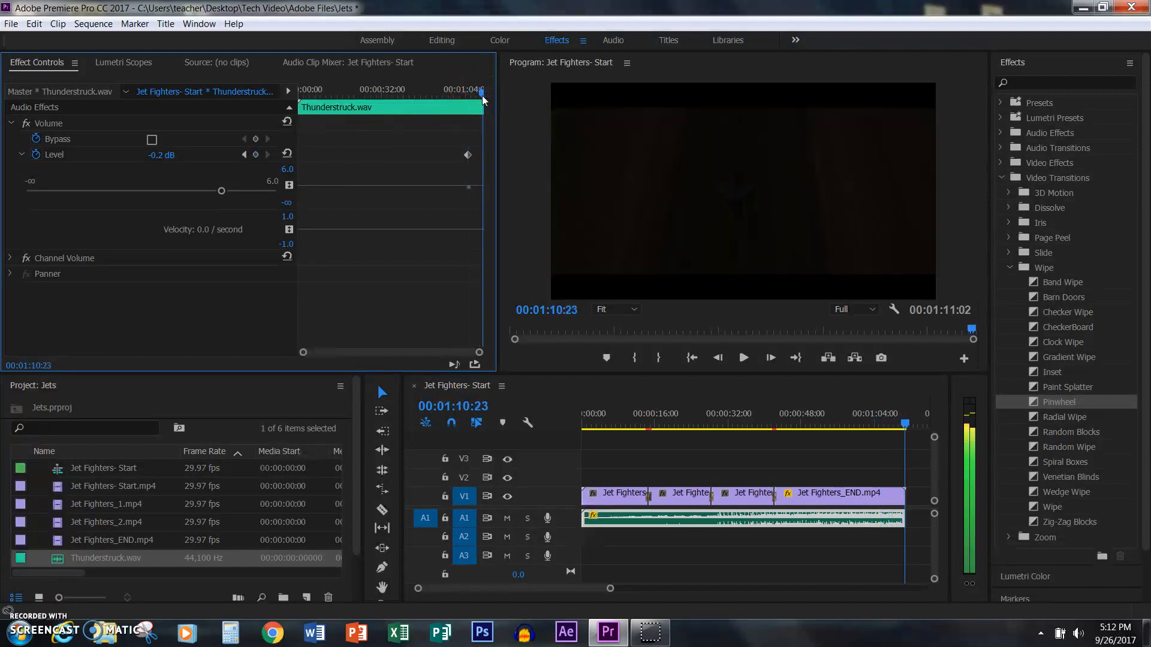
left_click(45, 201)
left_click_drag(221, 191, 106, 191)
left_click_drag(11, 195, 15, 200)
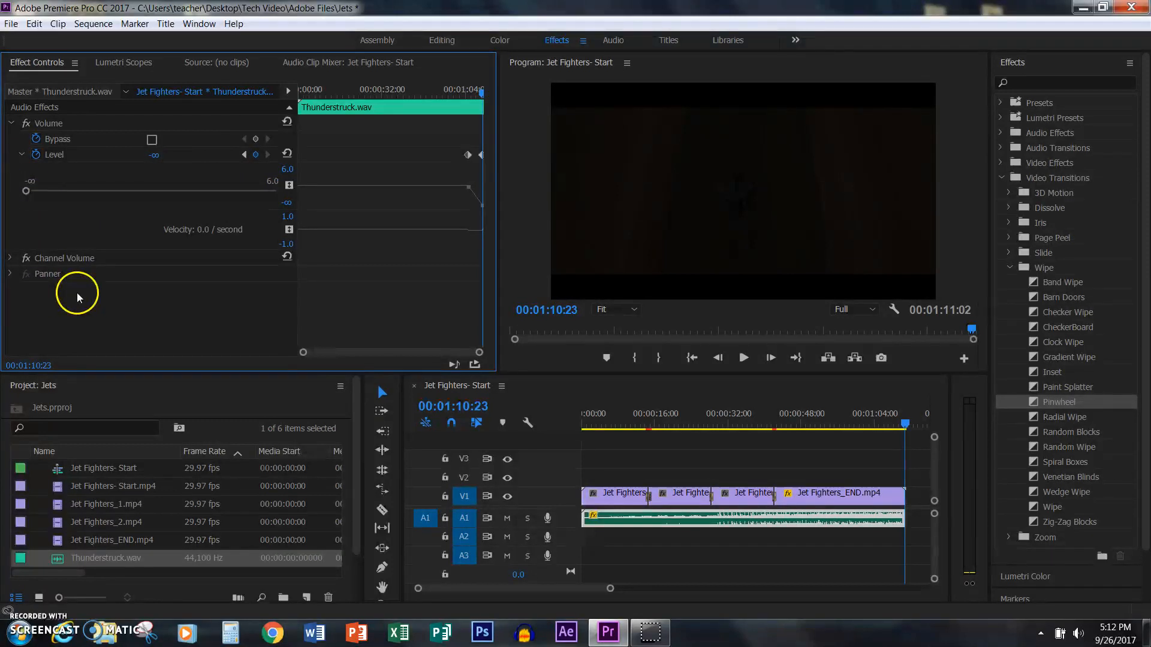
Step: Play back the sequence from 00:01:05:24 to check the closing video and audio fades
left_click(778, 559)
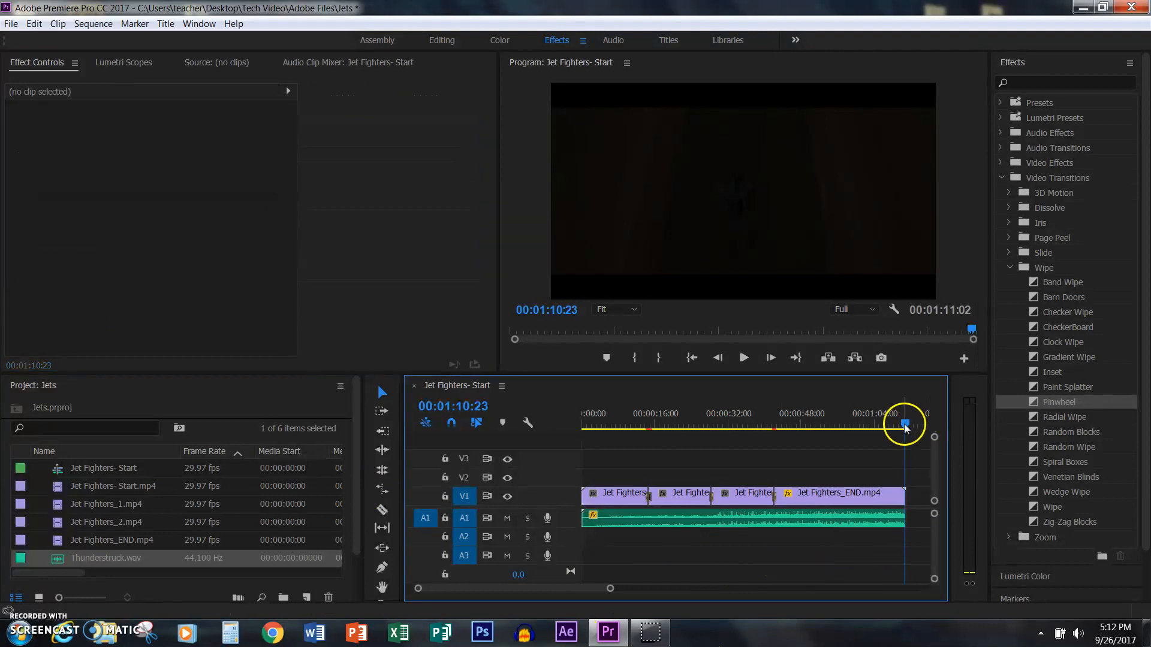
left_click_drag(904, 424, 881, 431)
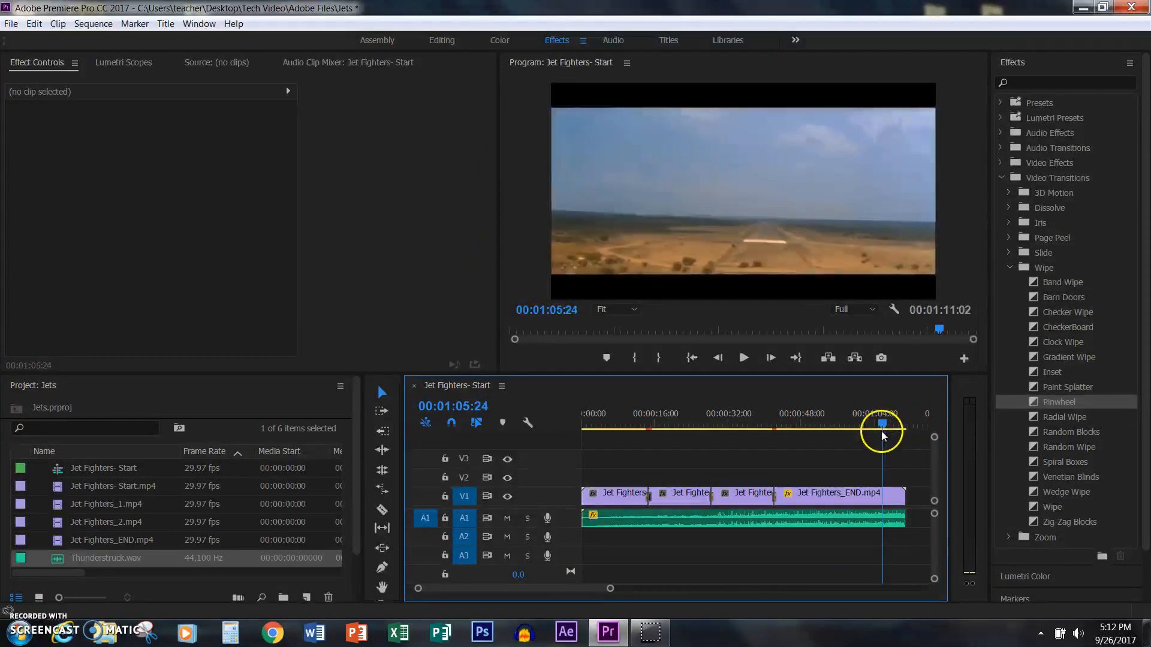
left_click(744, 358)
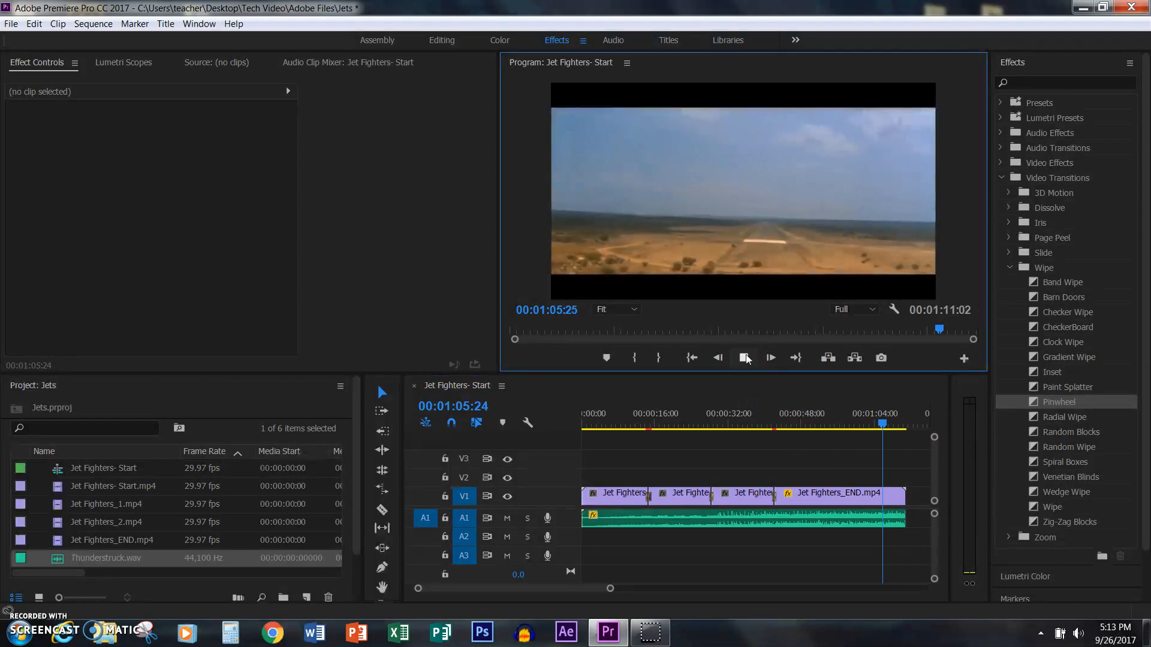